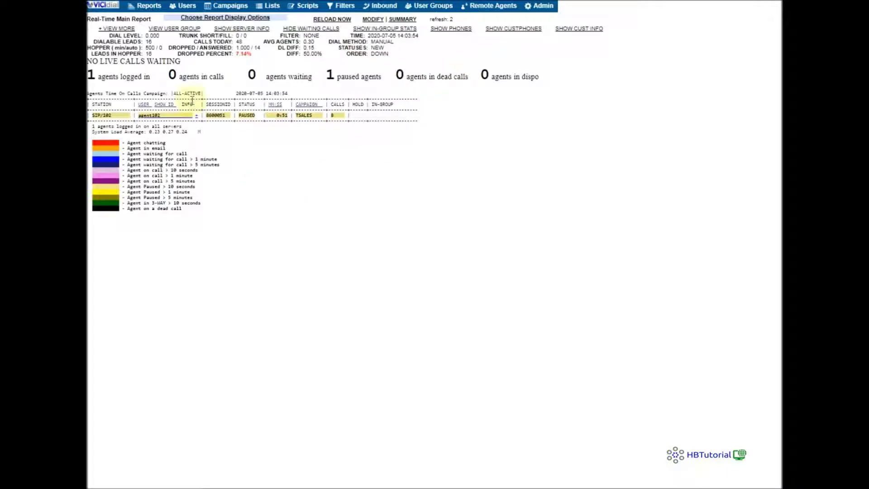
left_click_drag(102, 42, 162, 45)
left_click_drag(98, 41, 320, 227)
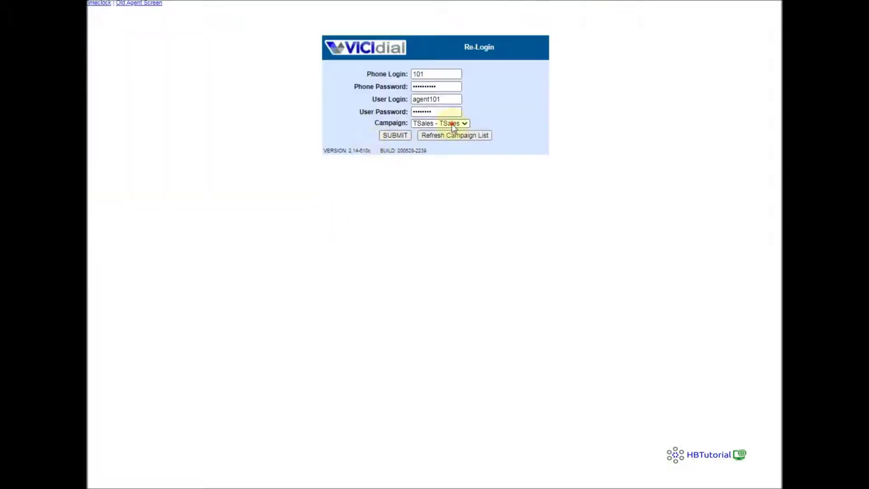
Log in to the agent screen as agent101 on the TSales campaign.
left_click(484, 99)
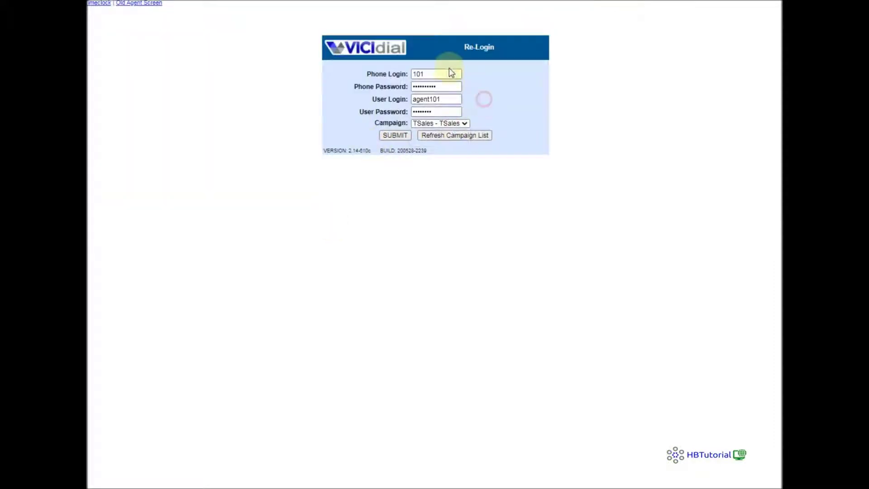
left_click(393, 135)
left_click(421, 87)
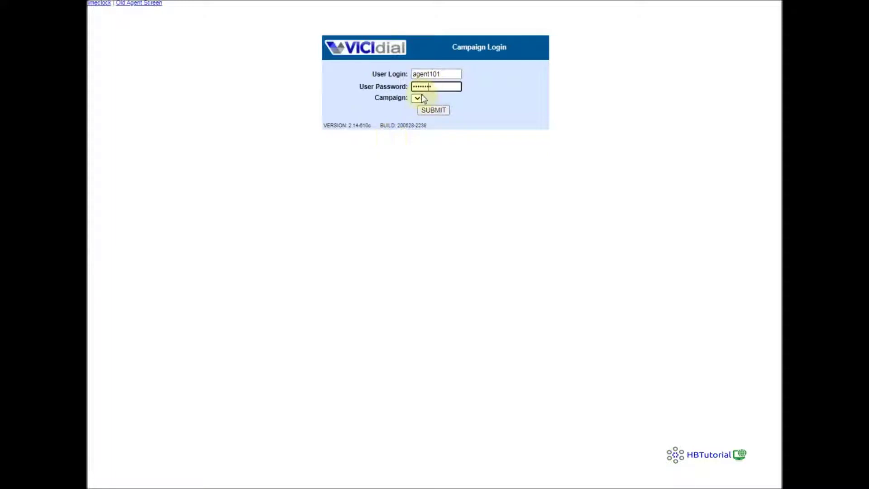
left_click(419, 99)
left_click(471, 98)
left_click(466, 115)
left_click(393, 112)
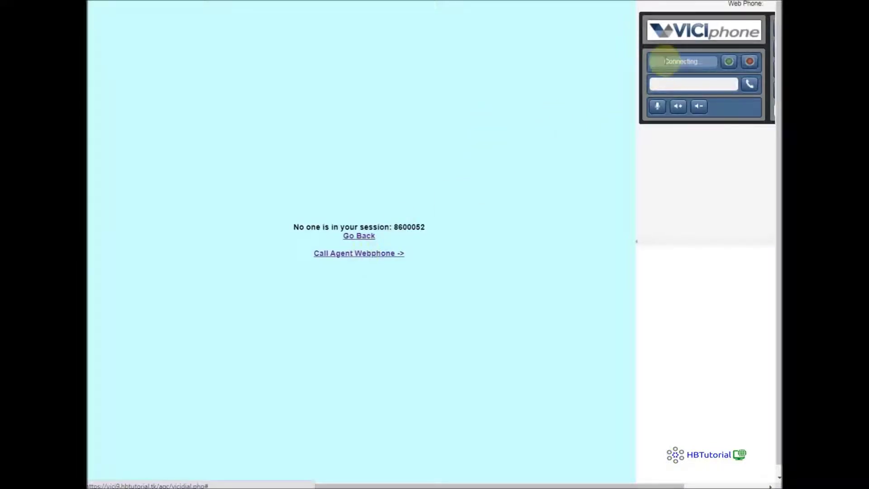
Call the agent webphone into the session and manually dial the next number.
left_click(533, 128)
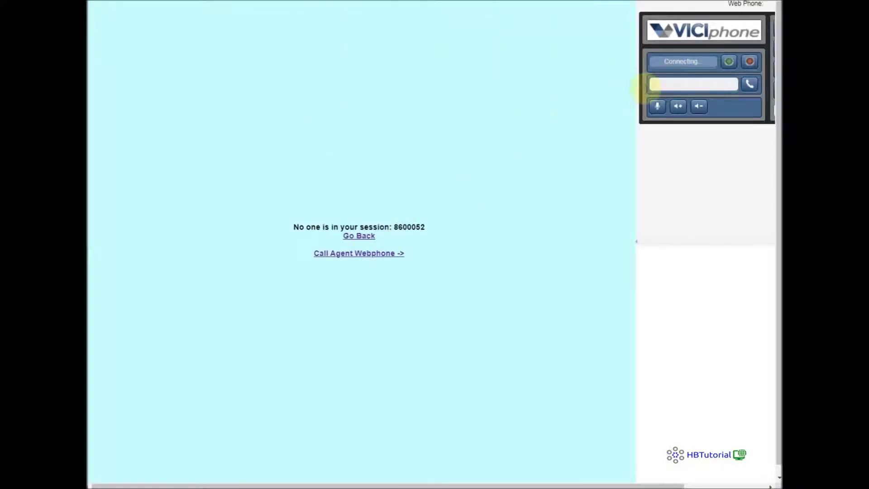
left_click(365, 253)
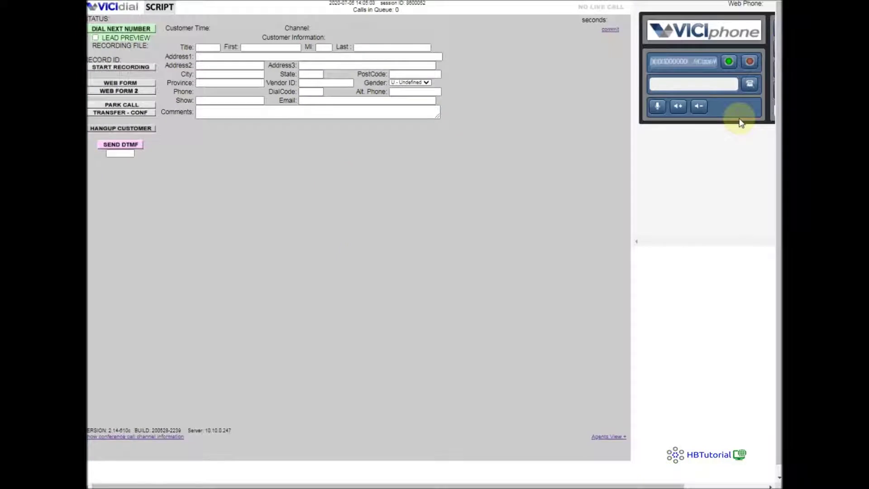
left_click(145, 29)
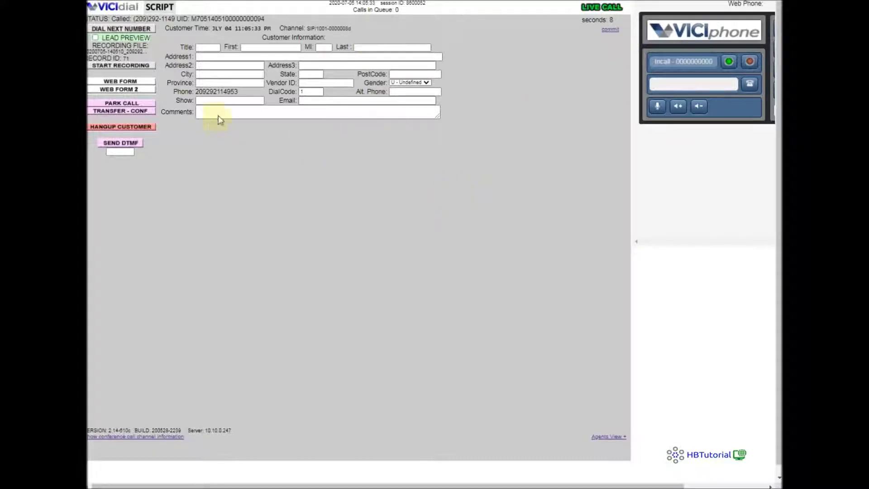
Park the live customer call and show the transfer conference functions.
left_click(126, 104)
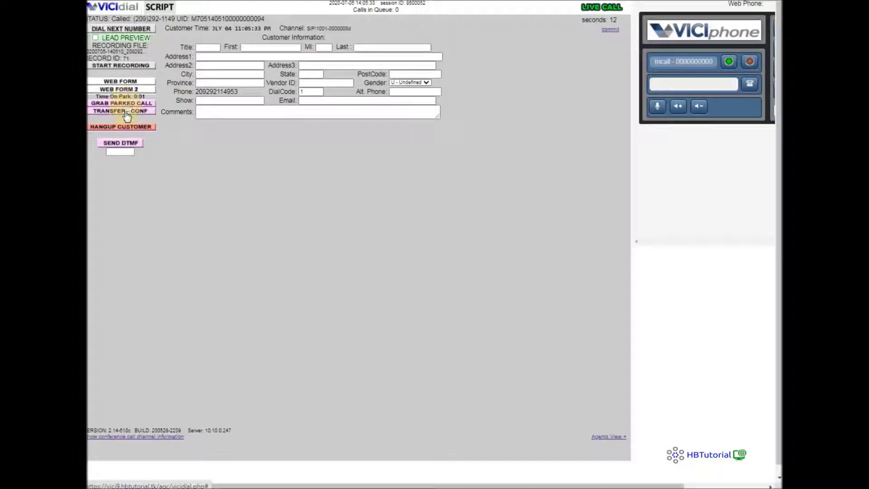
left_click(126, 111)
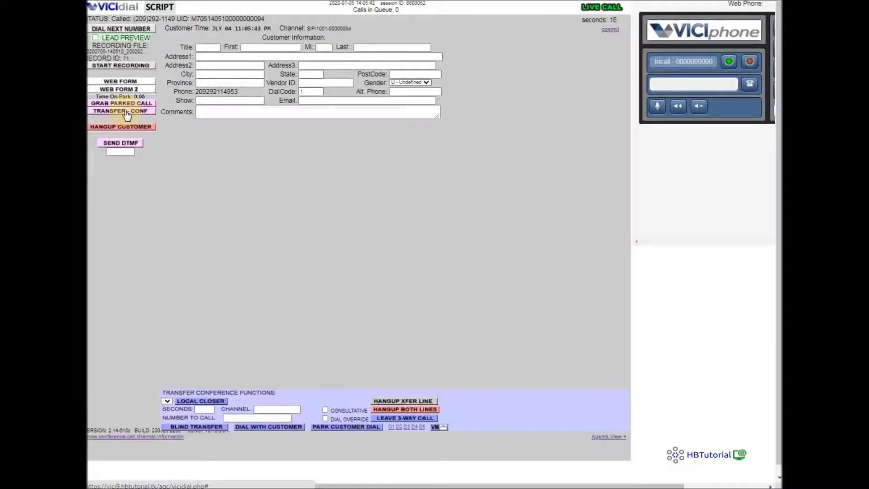
scroll(297, 264, "down", 1)
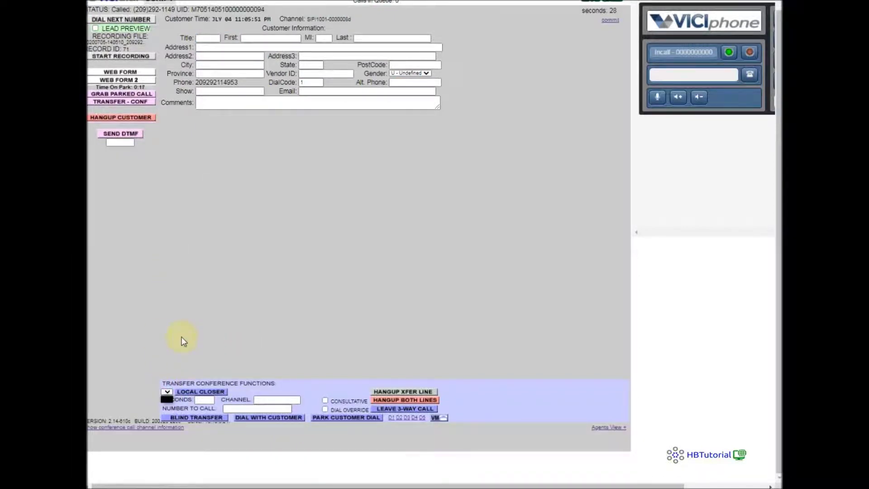
scroll(244, 13, "up", 1)
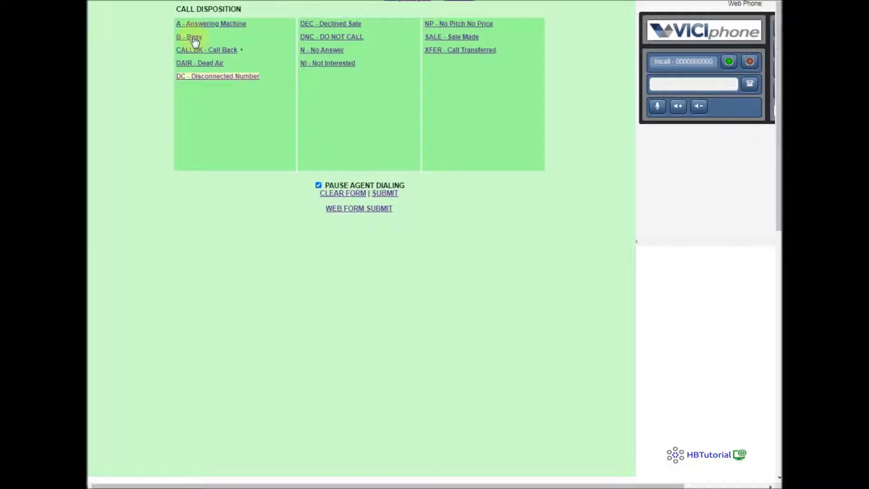
Disposition the ended call as XFER - Call Transferred and log the agent out.
double_click(460, 50)
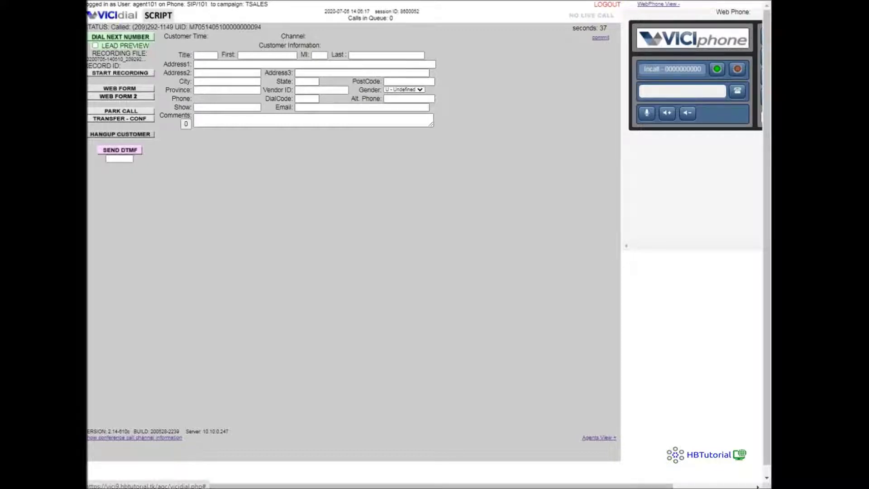
left_click(607, 4)
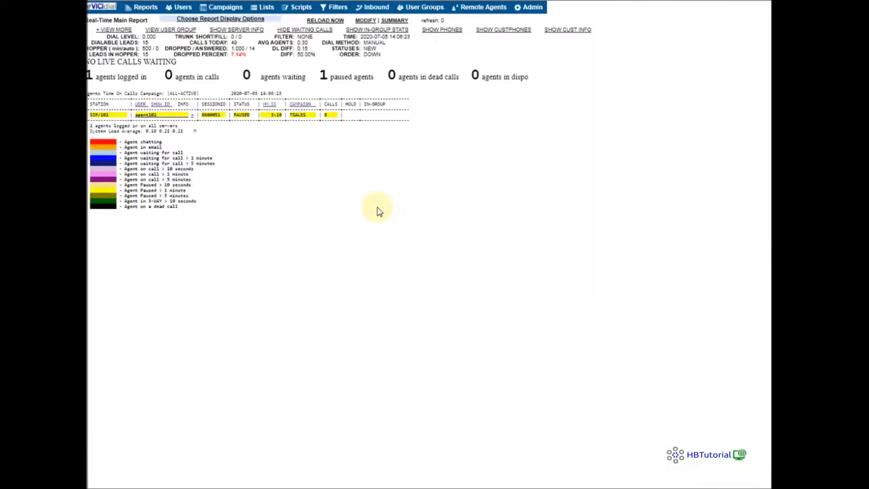
Open the TSales campaign's detail settings for modification and set Allow Inbound and Blended to Y.
left_click(225, 8)
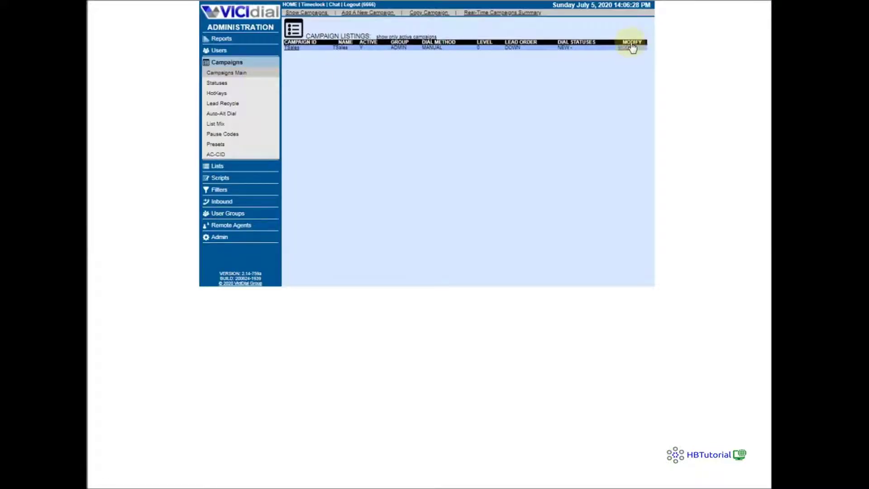
left_click(631, 49)
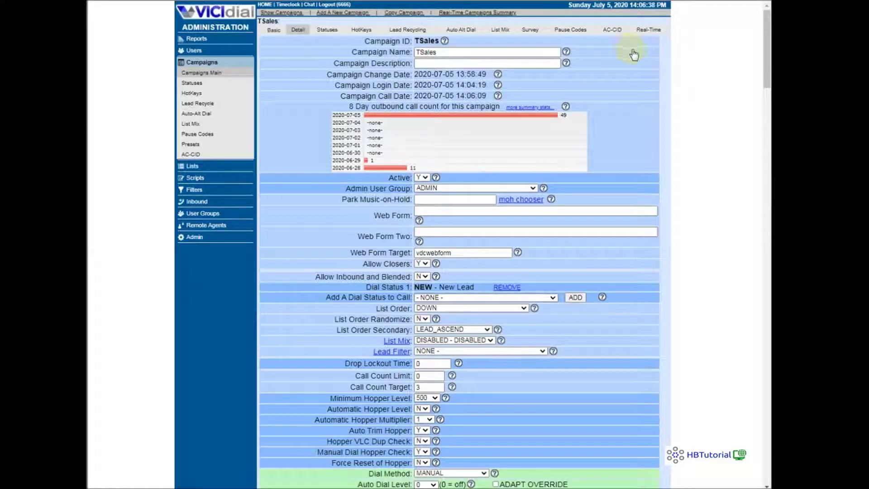
scroll(639, 127, "down", 3)
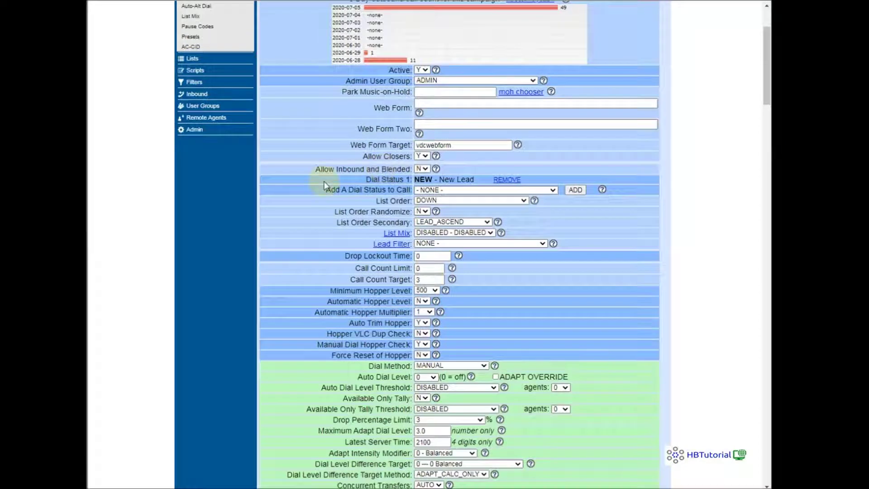
left_click_drag(310, 170, 411, 169)
left_click(422, 169)
left_click(422, 178)
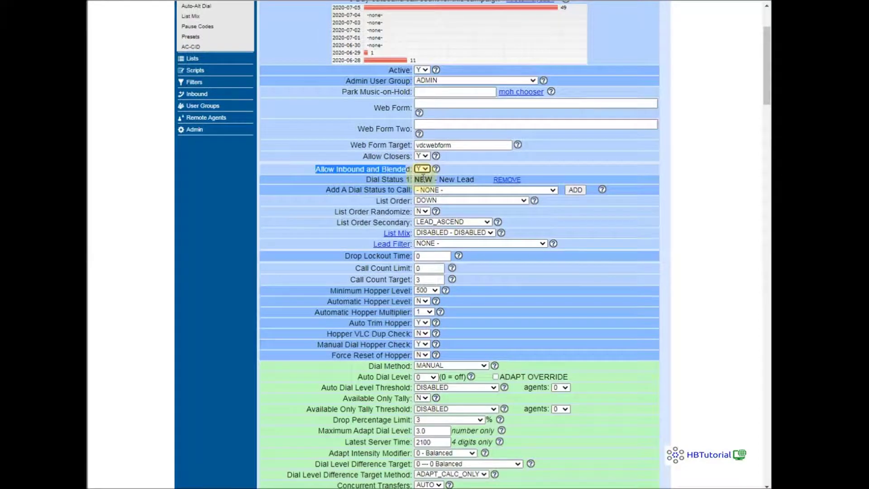
Set the TSales campaign's Dial Method to INBOUND_MAN.
scroll(343, 207, "down", 4)
left_click_drag(343, 208, 412, 208)
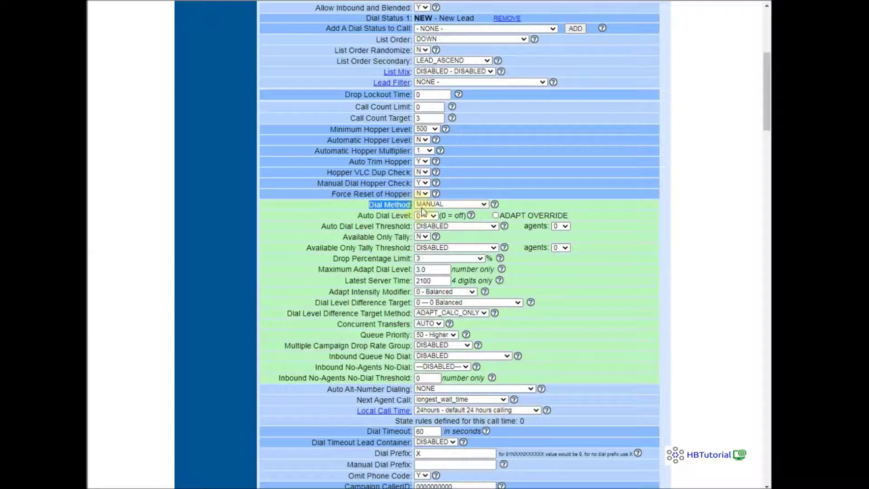
left_click(466, 204)
left_click(467, 206)
left_click(466, 207)
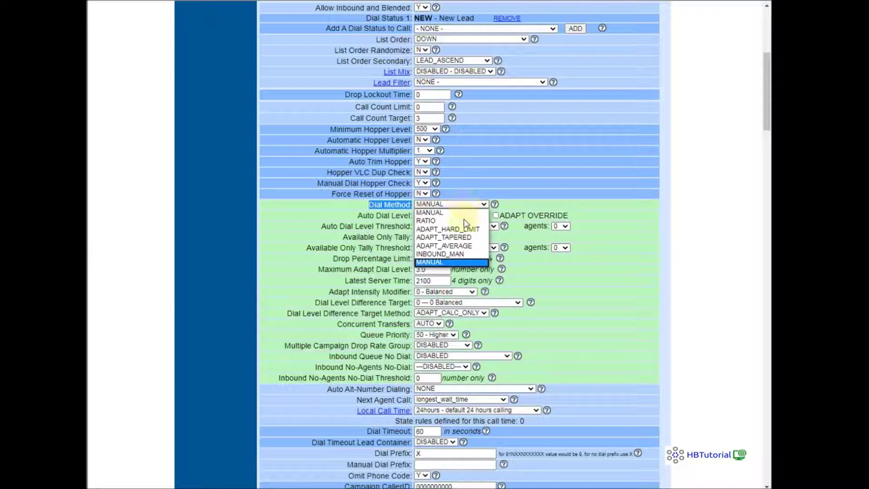
left_click(458, 255)
Enable AGENTDIRECT under the campaign's Allowed Transfer Groups and submit the campaign changes.
scroll(559, 258, "down", 3)
scroll(595, 187, "down", 20)
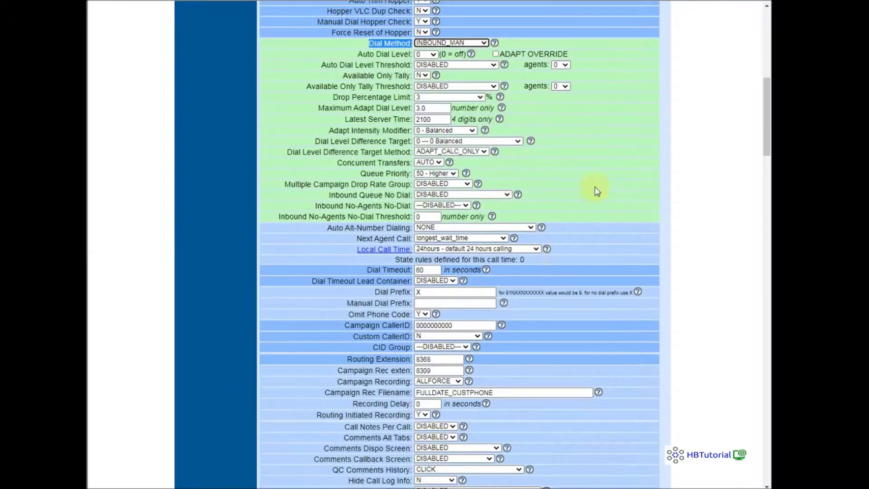
scroll(595, 187, "down", 15)
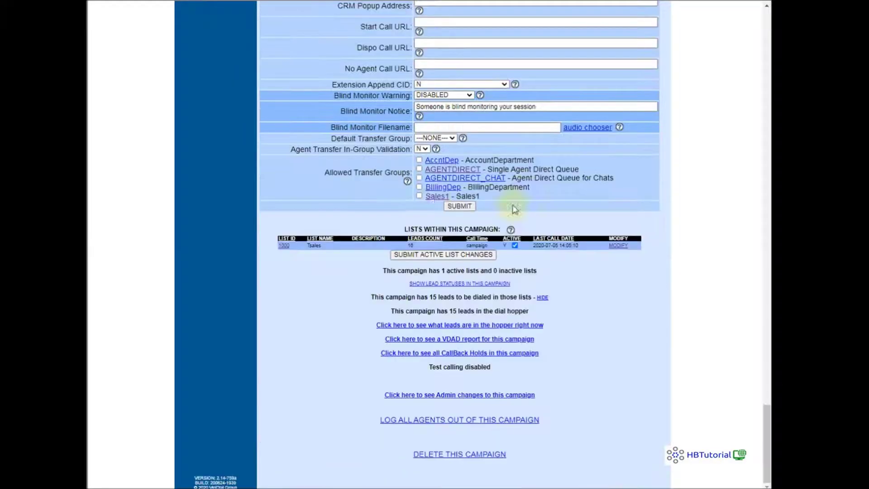
left_click_drag(324, 172, 420, 171)
left_click(420, 170)
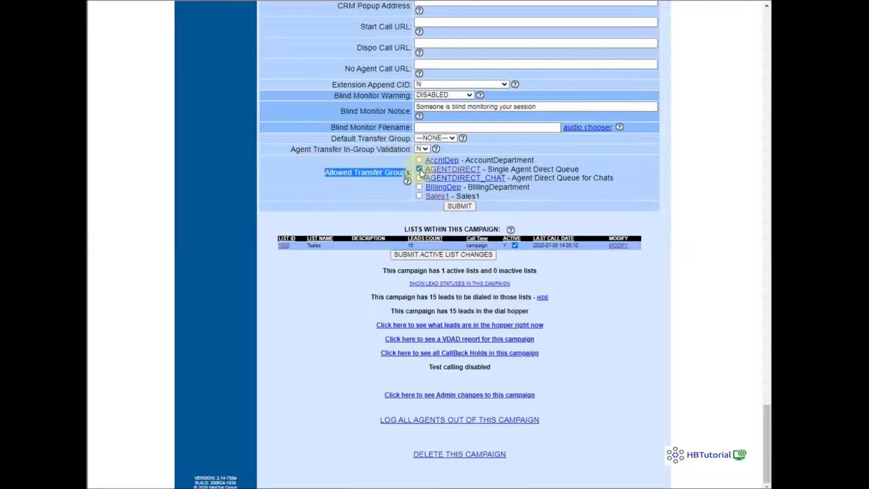
left_click(458, 207)
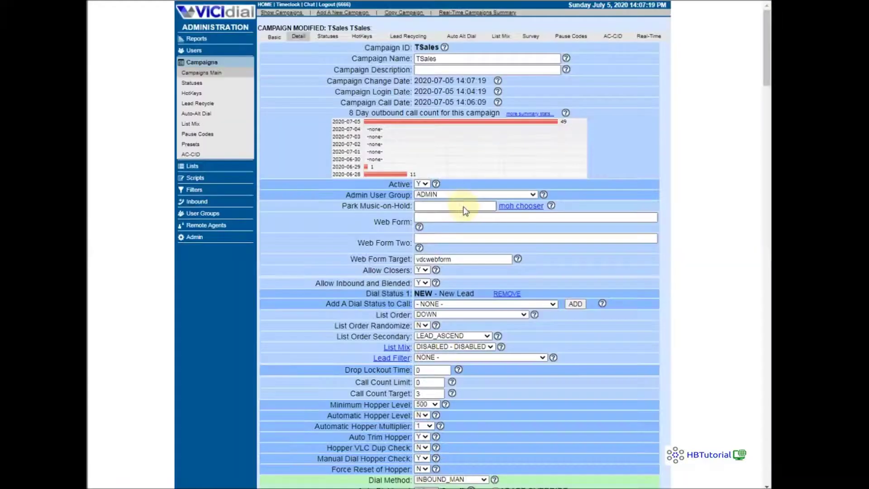
Enable AGENTDIRECT under the campaign's Allowed Inbound Groups and submit the campaign changes.
scroll(463, 207, "down", 20)
scroll(463, 206, "down", 15)
left_click_drag(325, 146, 424, 146)
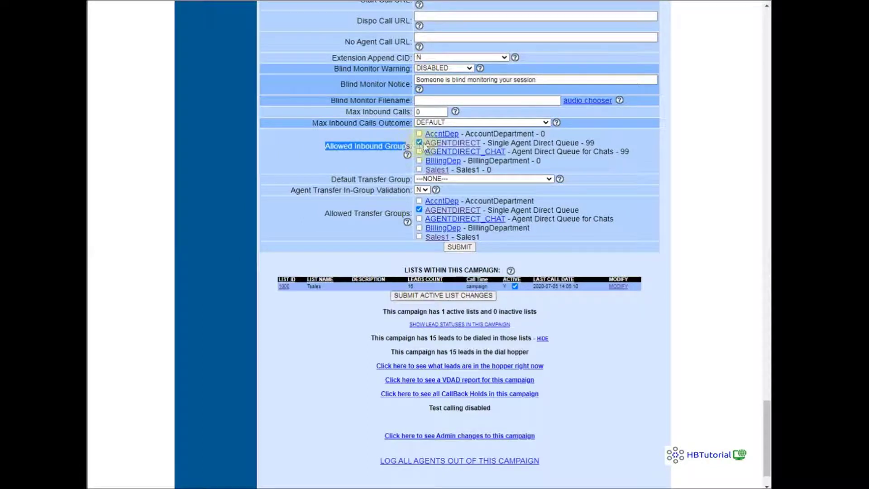
left_click(420, 142)
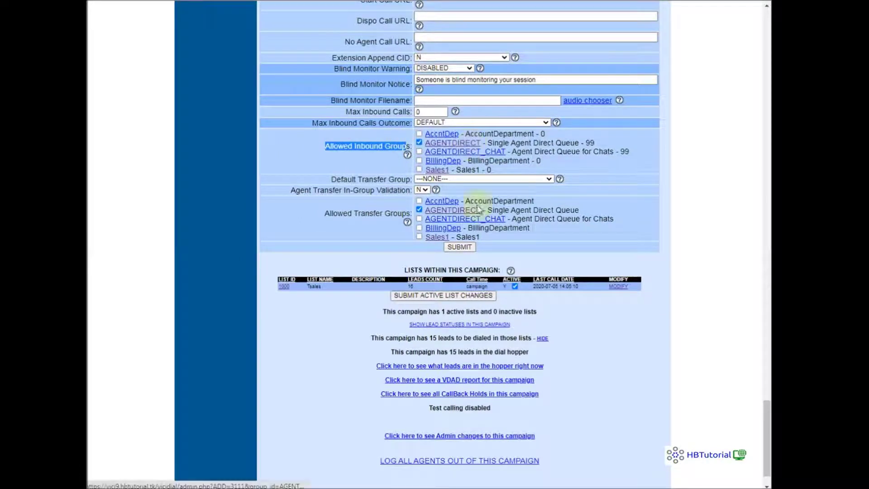
left_click(455, 248)
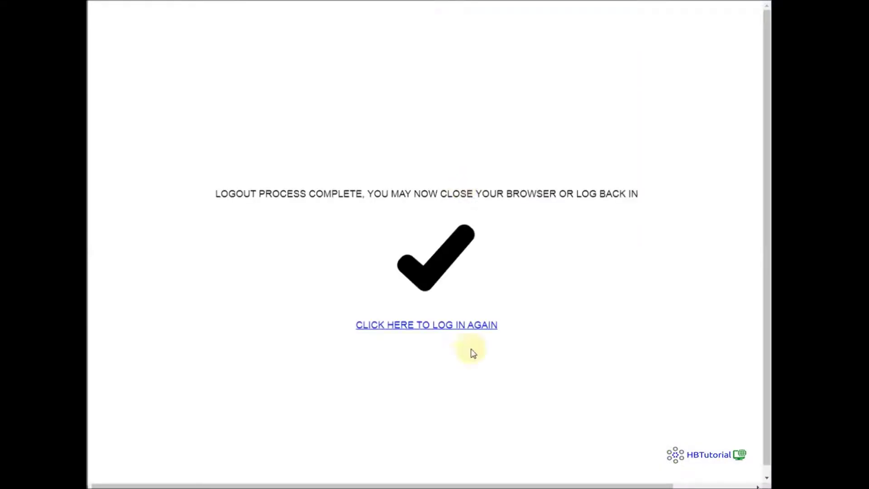
Log agent101 back in to the TSales campaign on the agent screen.
left_click(436, 325)
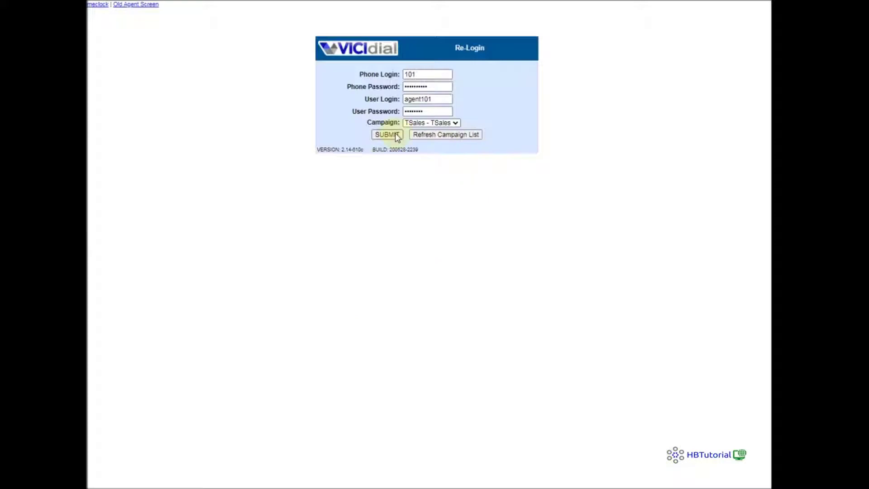
left_click(390, 135)
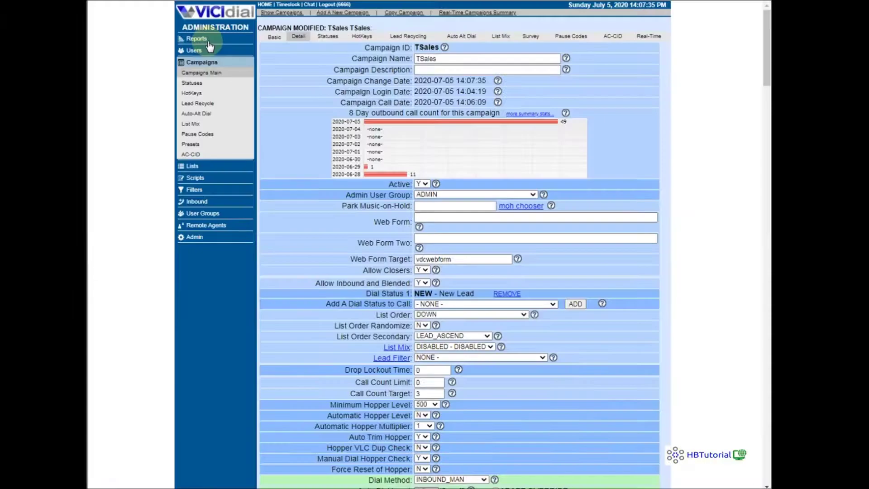
Open the Real-Time Main Report from the admin reports and set its screen refresh rate to 4 seconds.
left_click(206, 40)
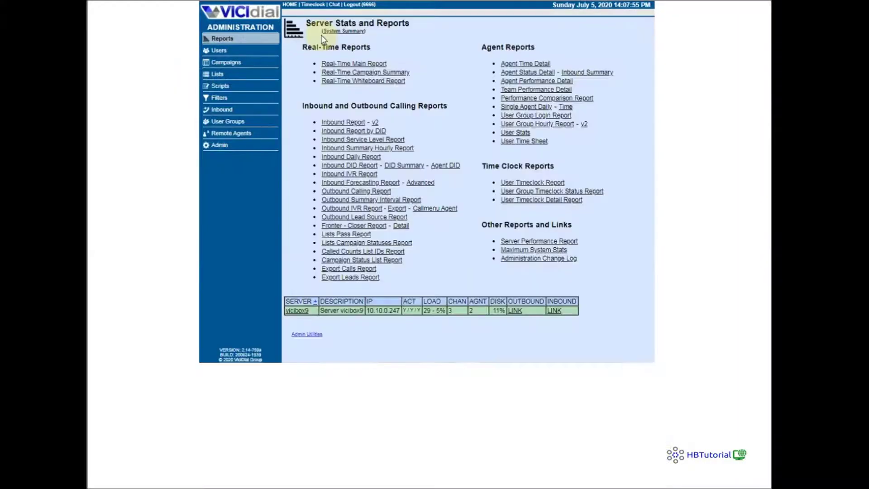
left_click(339, 64)
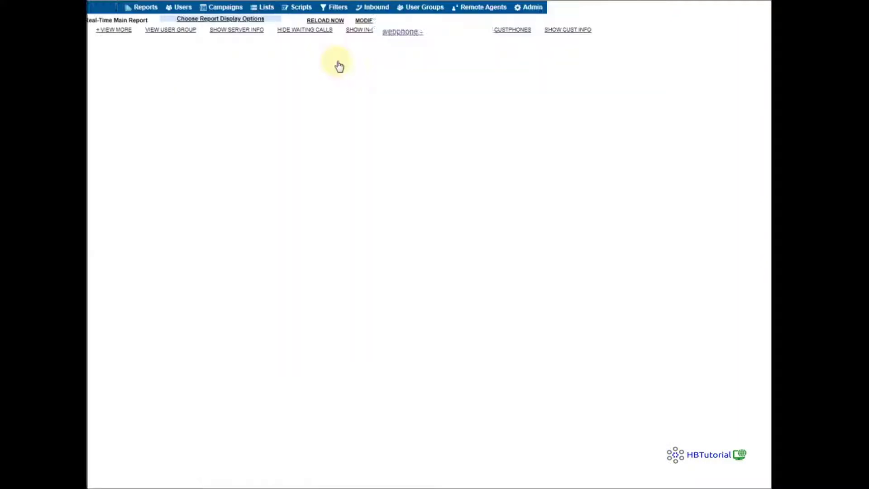
left_click(220, 18)
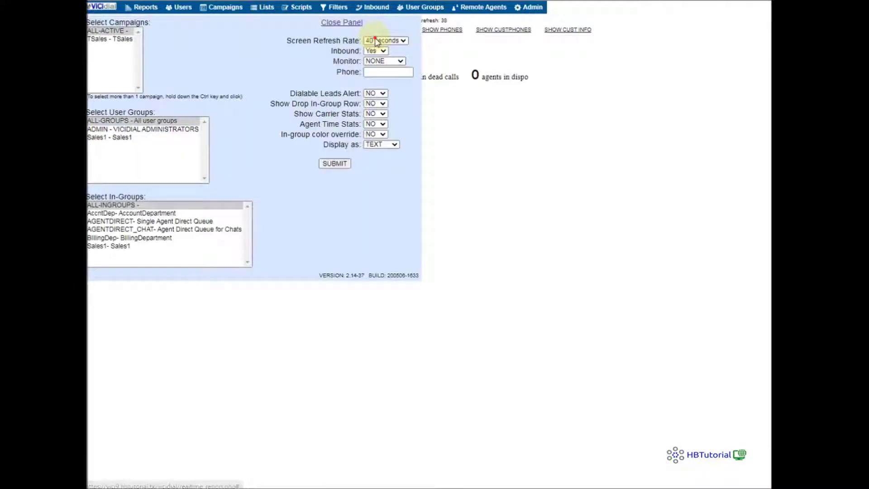
left_click(385, 40)
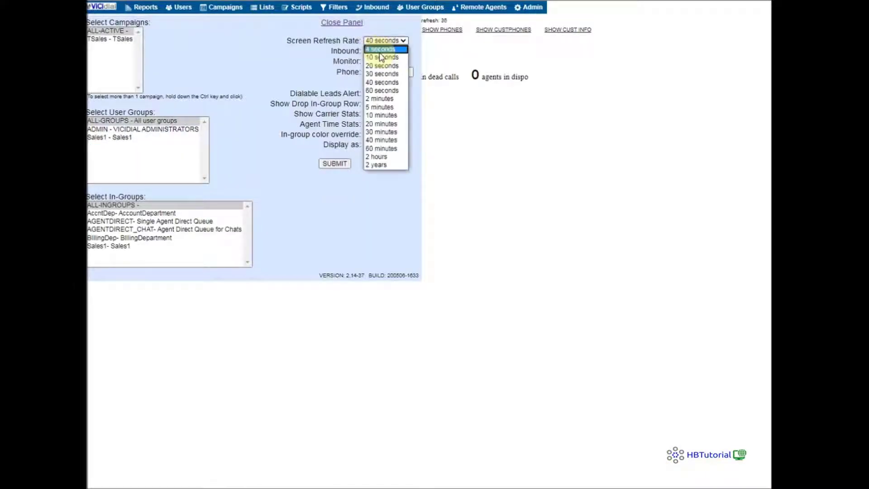
left_click(379, 49)
left_click(335, 166)
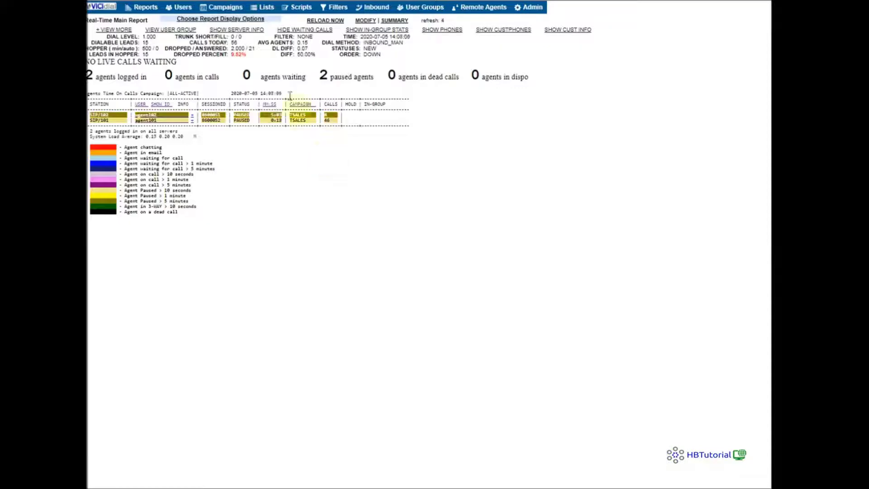
Move AGENTDIRECT into agent101's selected groups in the closer inbound group selection and submit it.
left_click(521, 136)
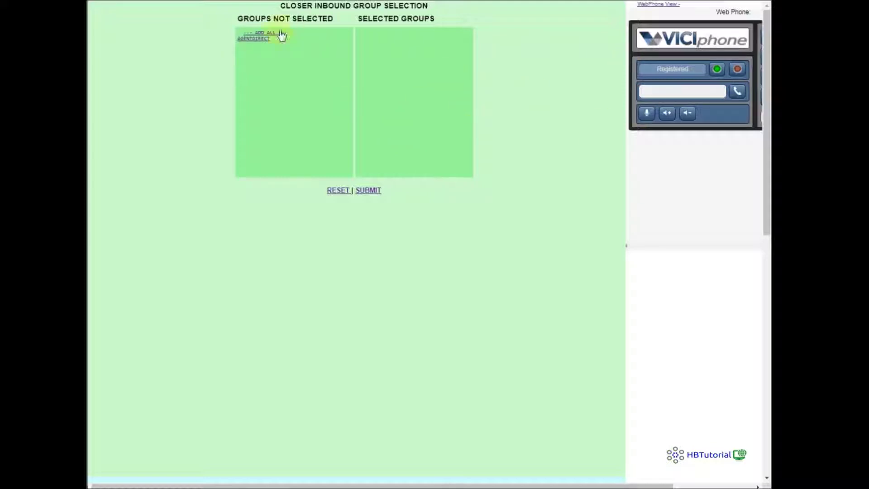
left_click_drag(239, 19, 352, 19)
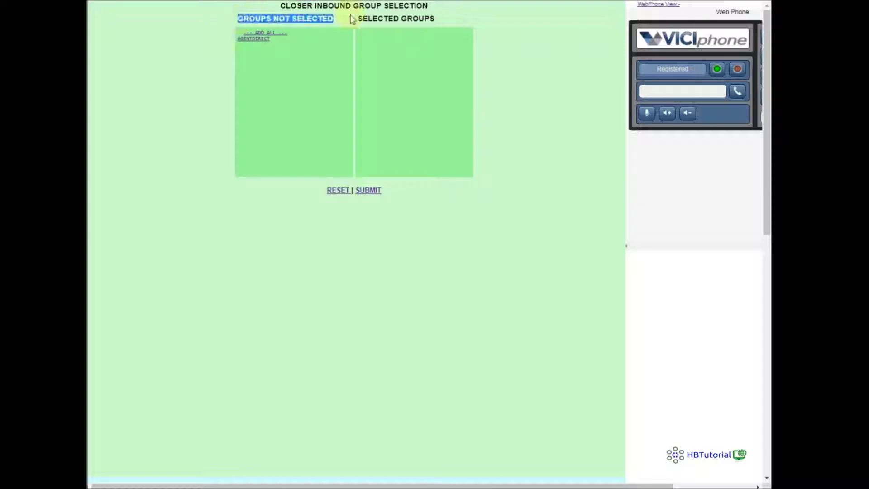
left_click(257, 38)
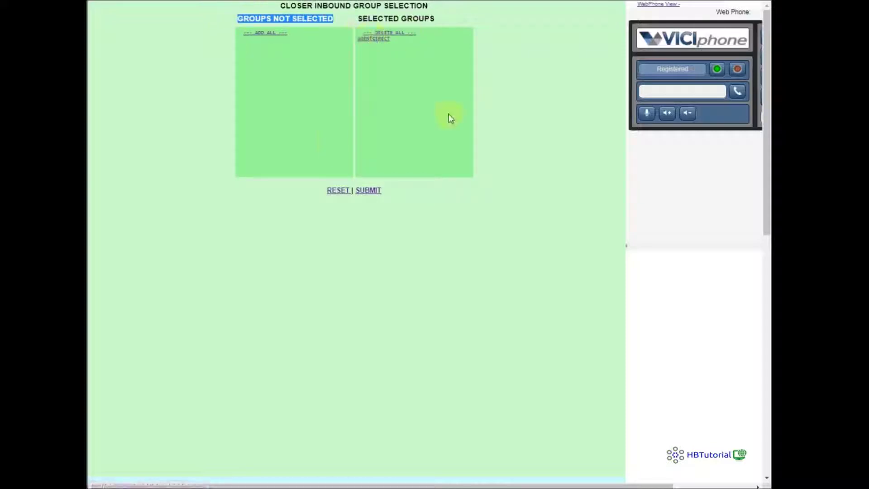
left_click(369, 190)
left_click(355, 256)
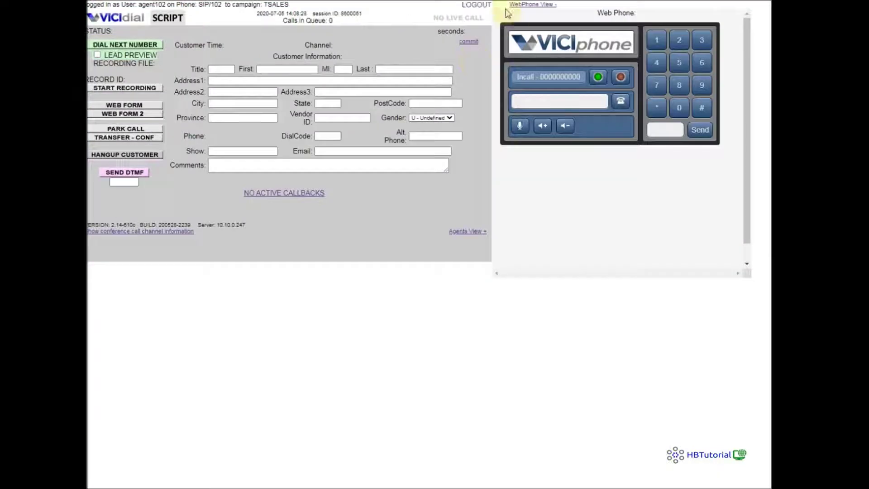
Log agent102 out and back in to the TSales campaign, dialing the next number on agent101's screen in between.
left_click(476, 5)
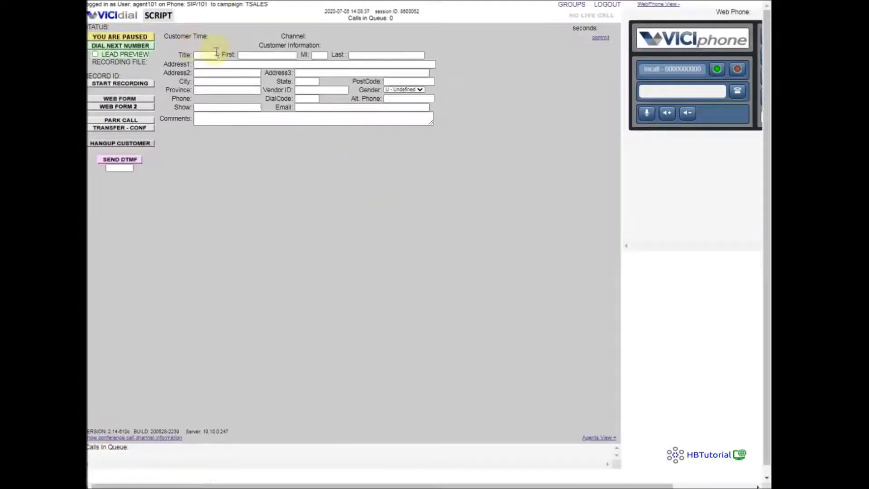
left_click(142, 46)
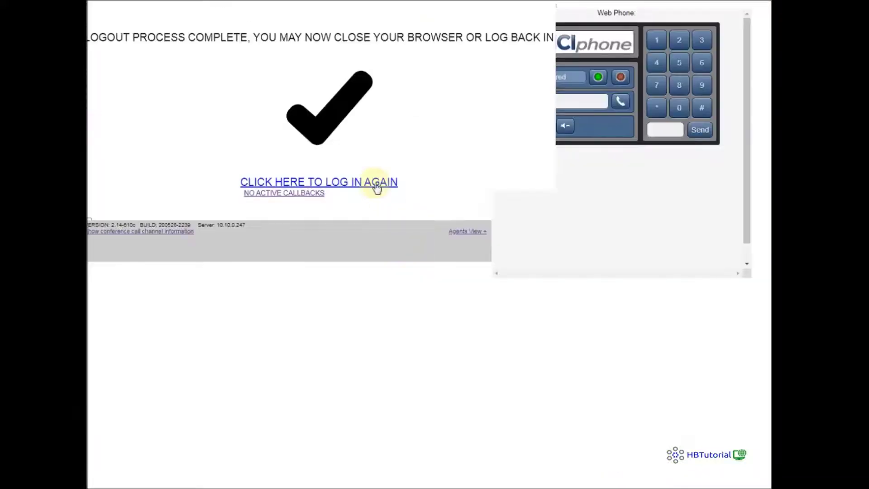
left_click(377, 187)
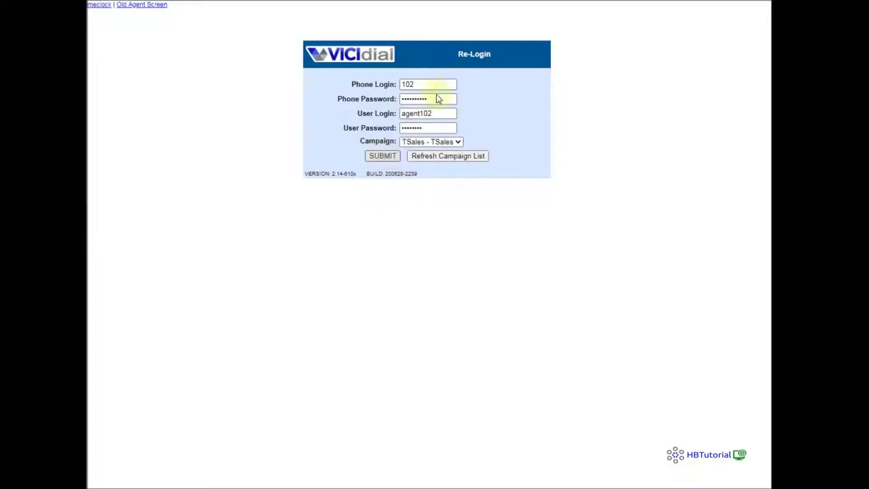
key("Return")
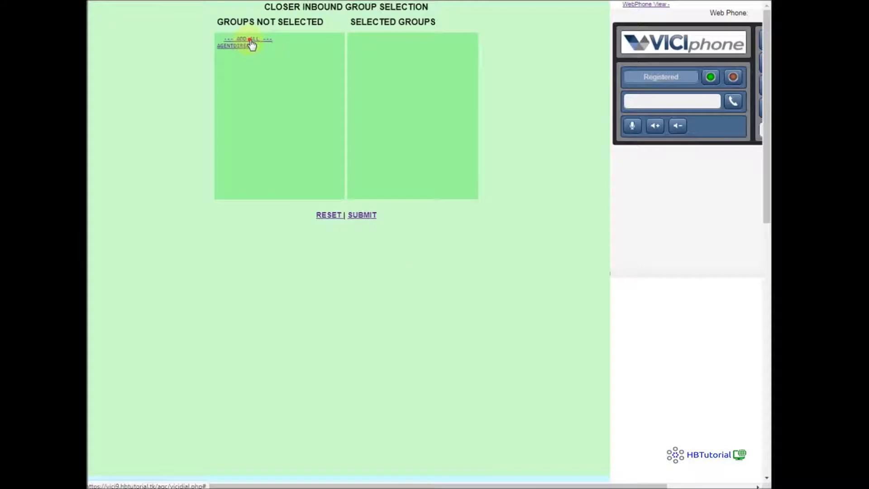
Add AGENTDIRECT to agent102's selected closer inbound groups and submit the selection.
left_click(245, 45)
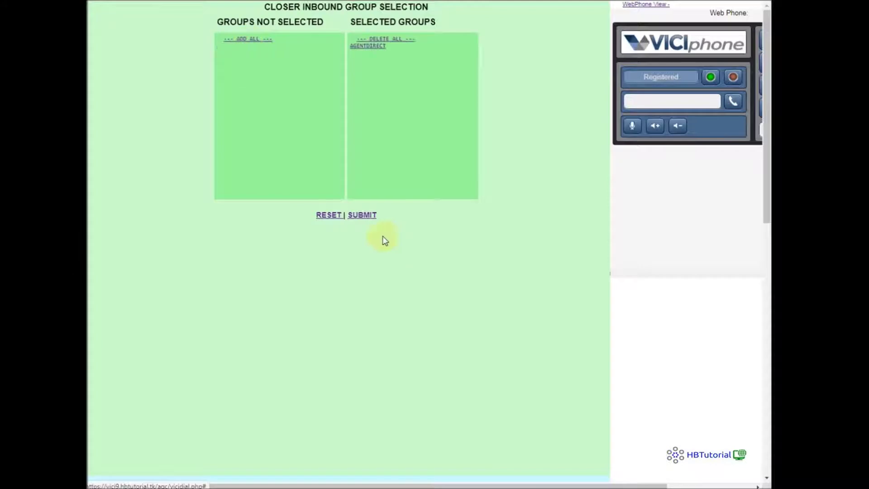
left_click(362, 214)
left_click(362, 259)
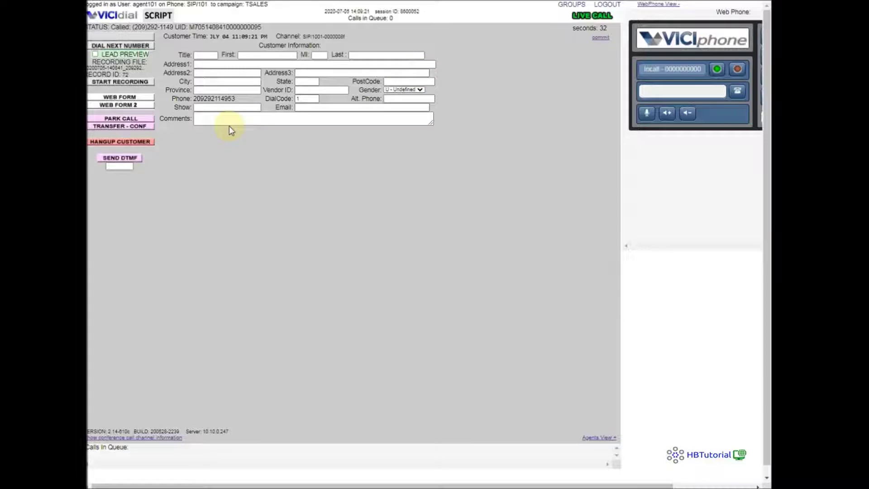
Park agent101's live customer call and open the transfer conference functions with the AGENTDIRECT - Single Agent Direct Queue group.
left_click(138, 119)
left_click(129, 127)
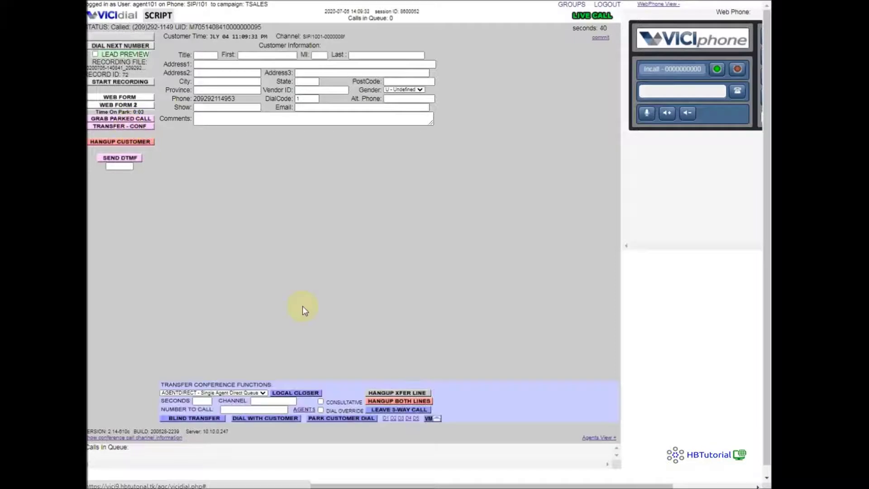
scroll(304, 358, "down", 1)
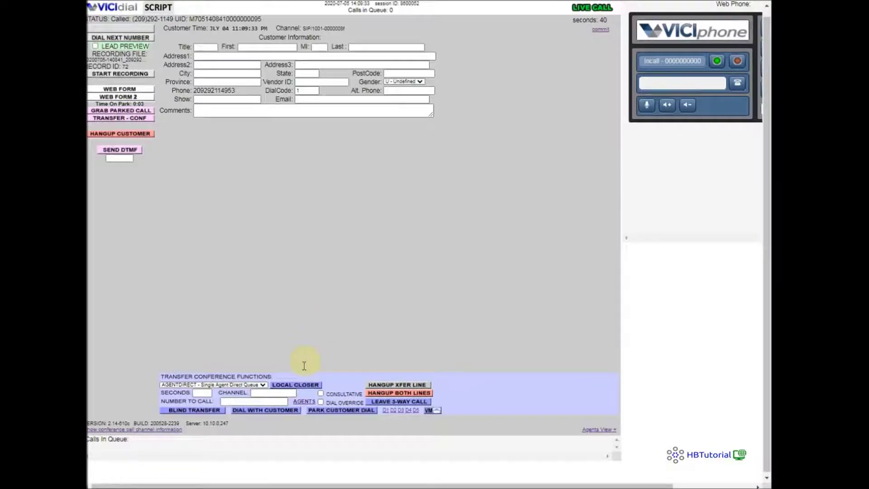
left_click(215, 384)
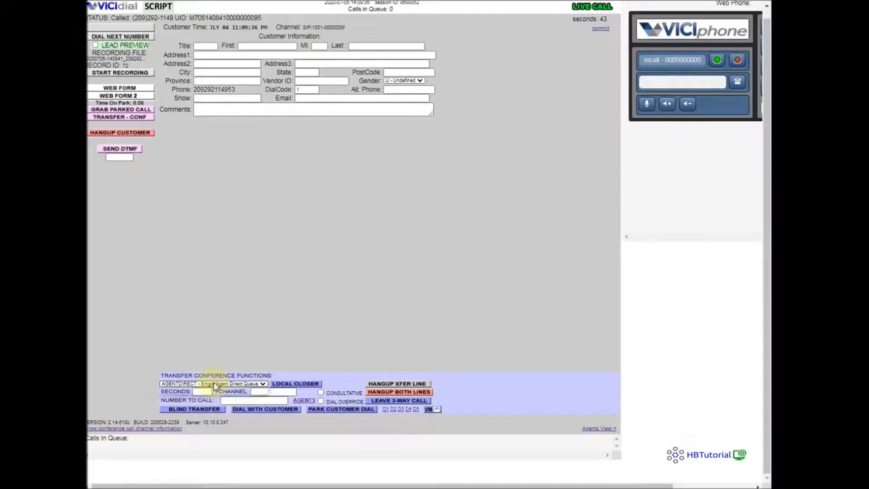
left_click(186, 384)
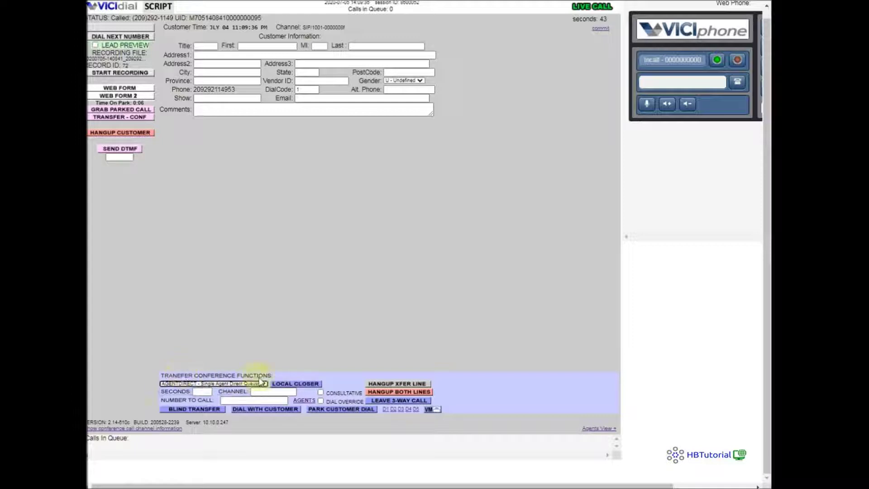
left_click(191, 385)
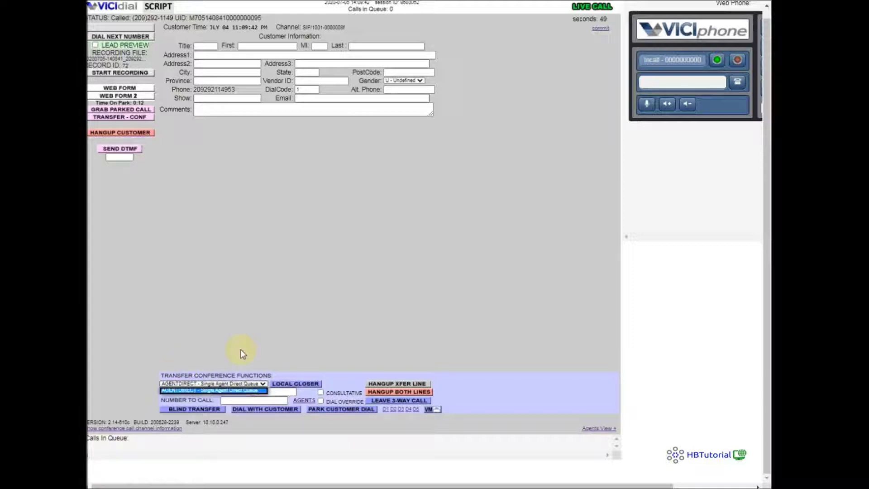
Choose agent102 from the agents list as the number to call and dial with the customer.
left_click(302, 404)
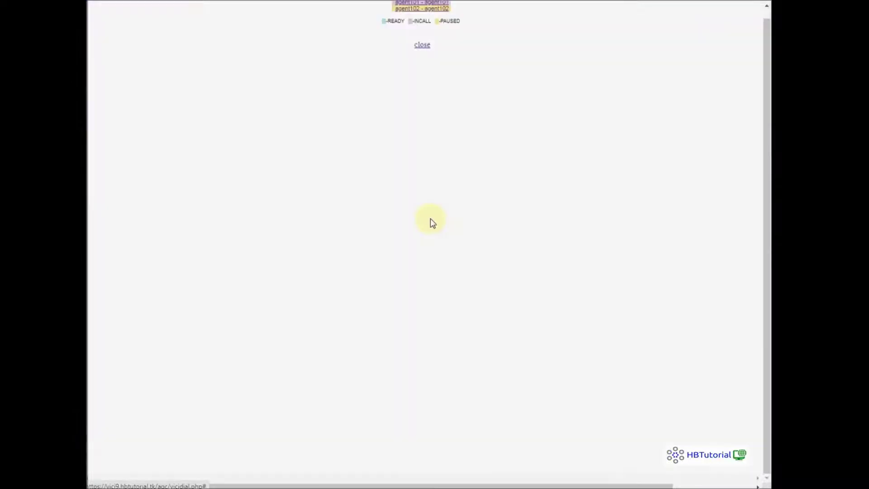
left_click(437, 8)
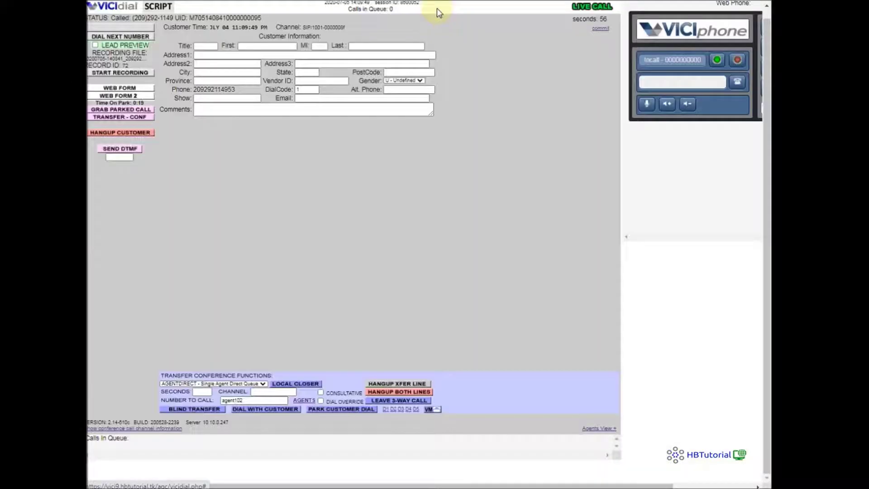
left_click(257, 410)
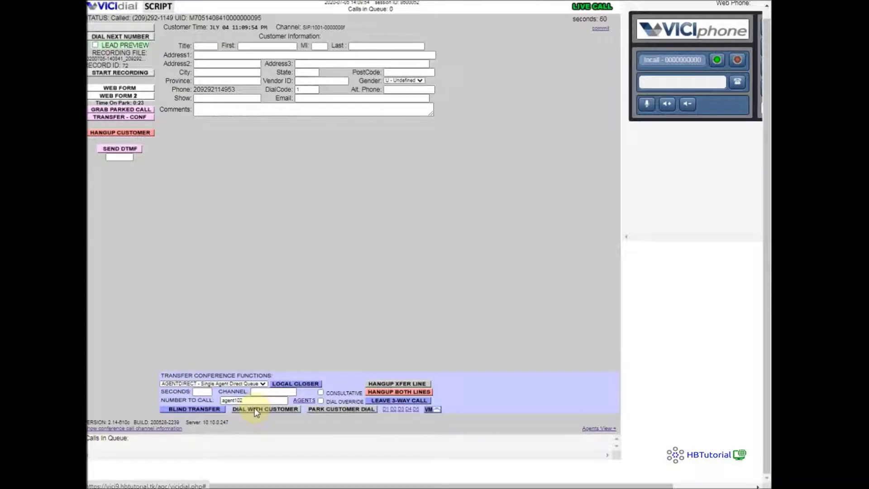
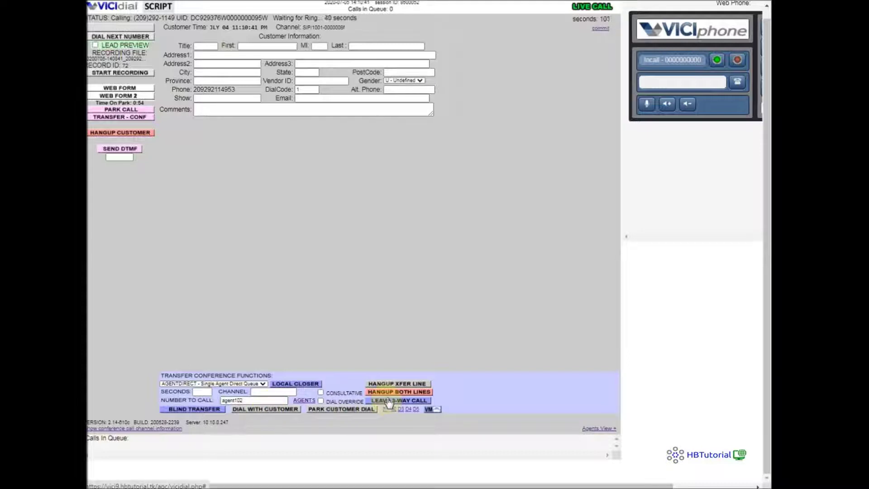
Check the status of agent101 and agent102 in the Real-Time Main Report and return to agent101's screen.
scroll(390, 402, "up", 1)
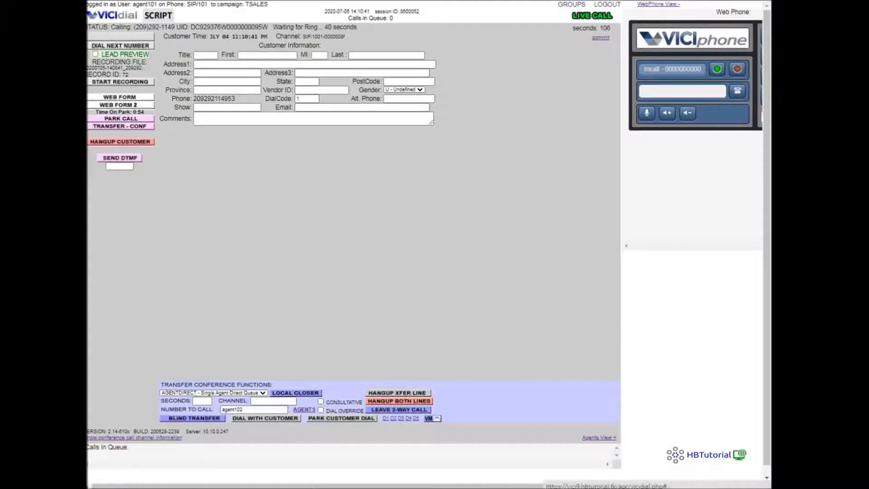
key("alt+Tab")
key("alt+Tab")
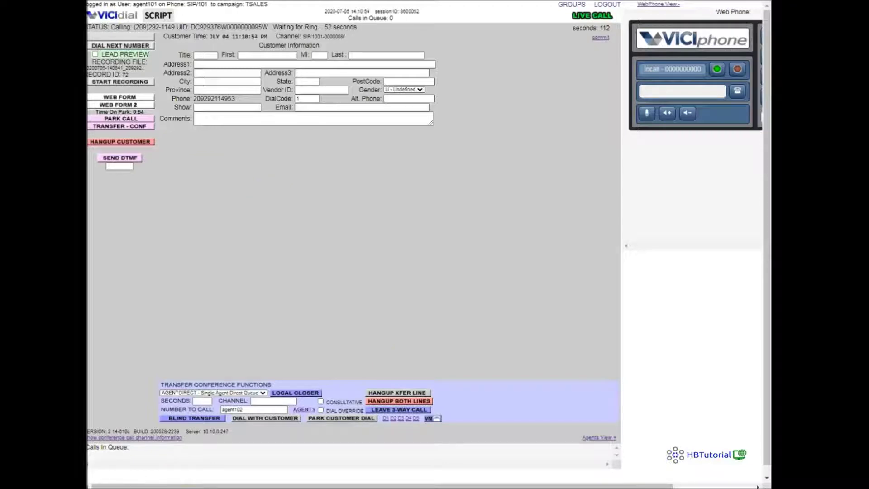
key("alt+Tab")
key("alt+Tab")
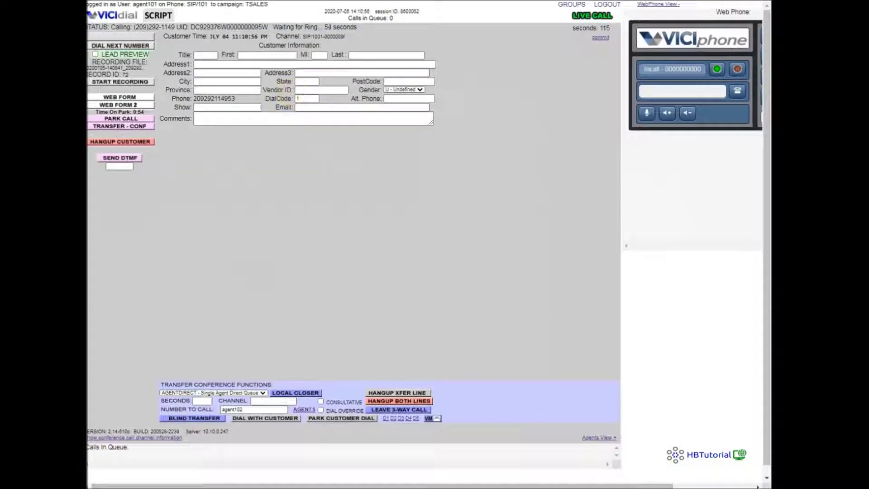
key("alt+Tab")
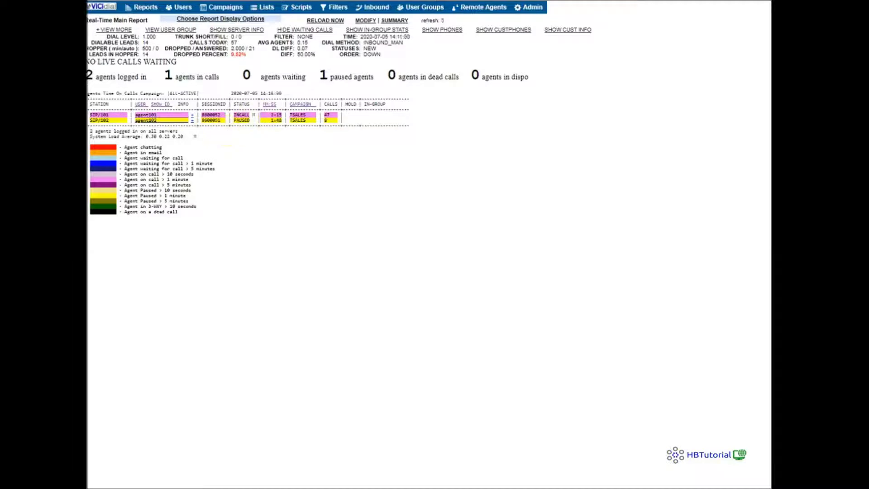
key("alt+Tab")
Try dialing agent102 with the customer again, hang up both lines and disposition the call as XFER - Call Transferred.
left_click(275, 418)
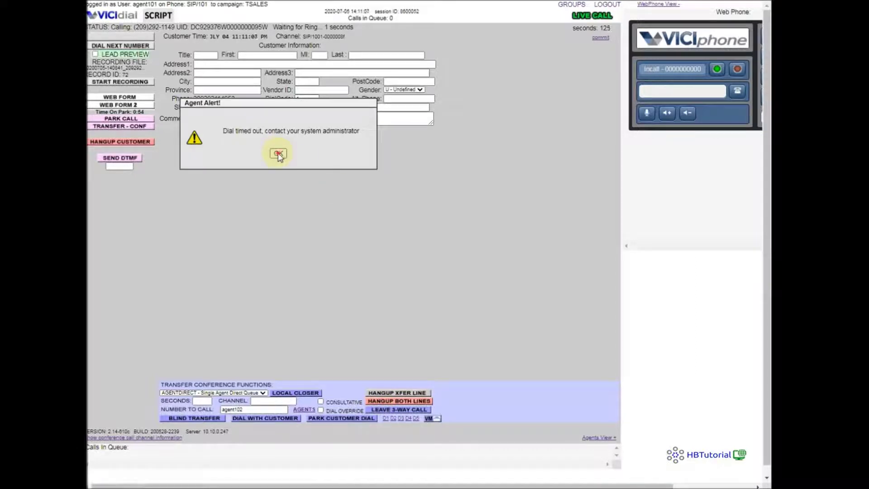
left_click(278, 154)
left_click(410, 400)
left_click(441, 59)
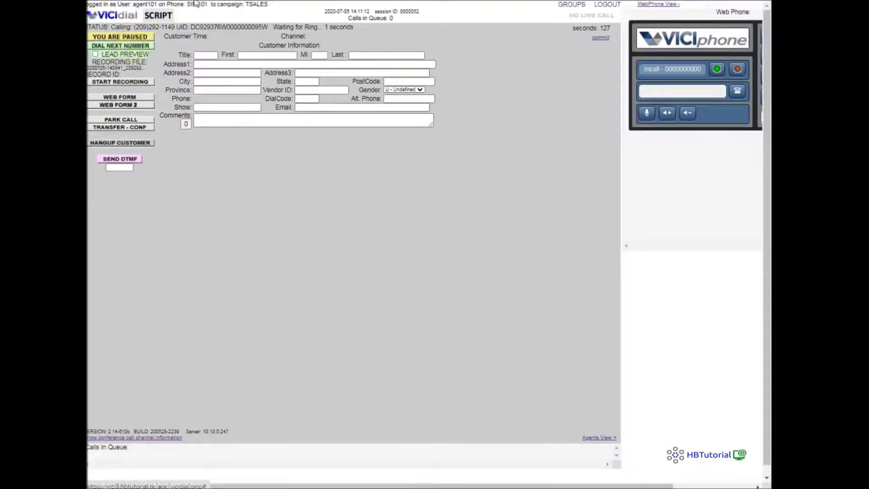
Dial the next number as agent101, park the answered customer call and open the transfer conference functions.
left_click(143, 47)
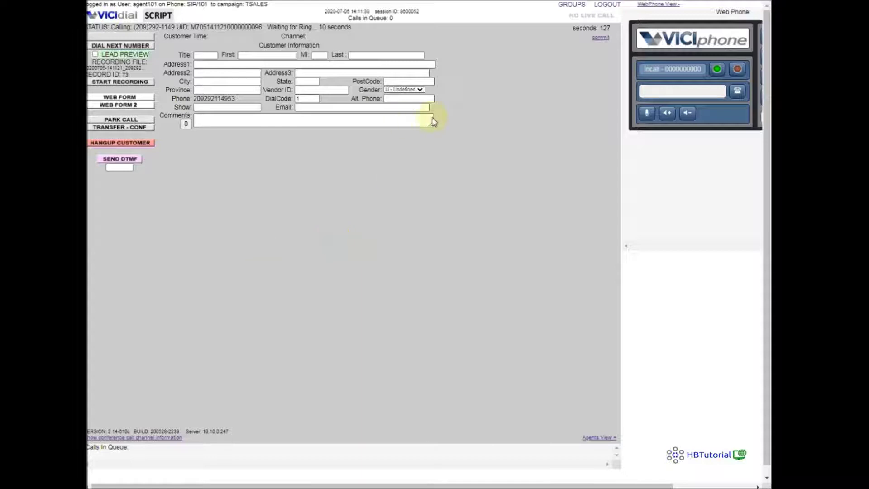
left_click(125, 121)
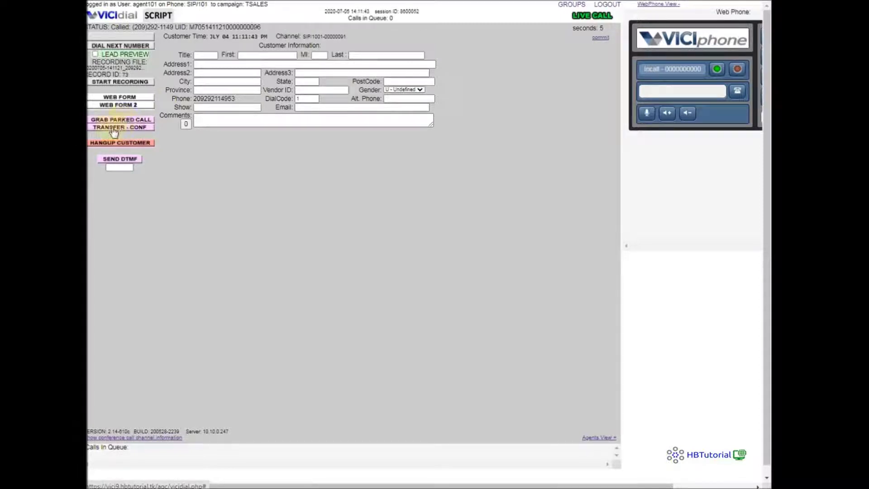
left_click(116, 130)
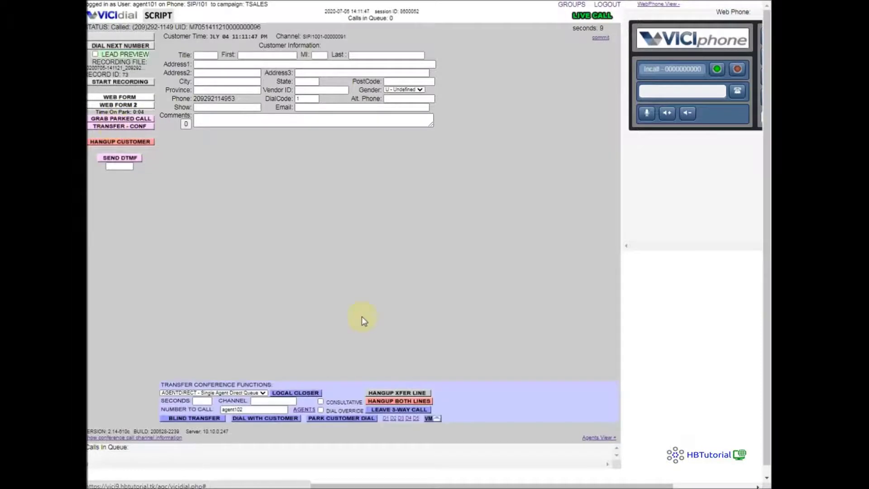
Reselect agent102 from the agents list for the new call and try to dial with the customer.
scroll(307, 403, "down", 1)
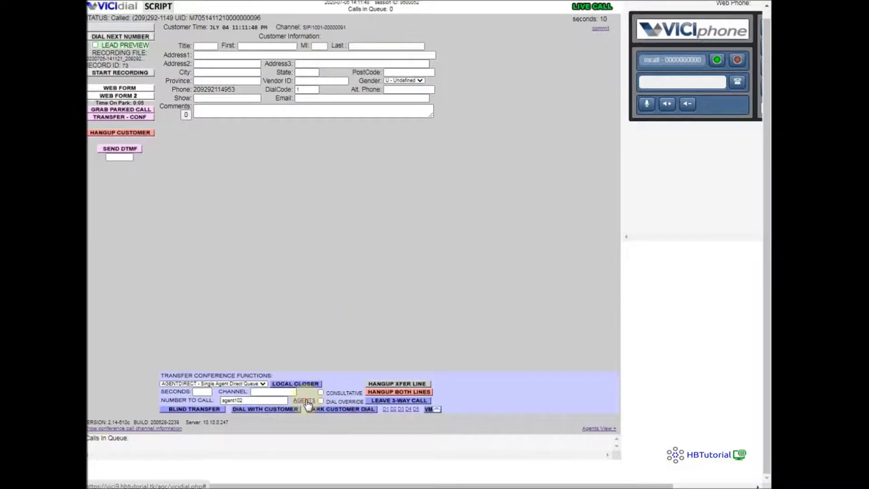
left_click(306, 402)
left_click(426, 9)
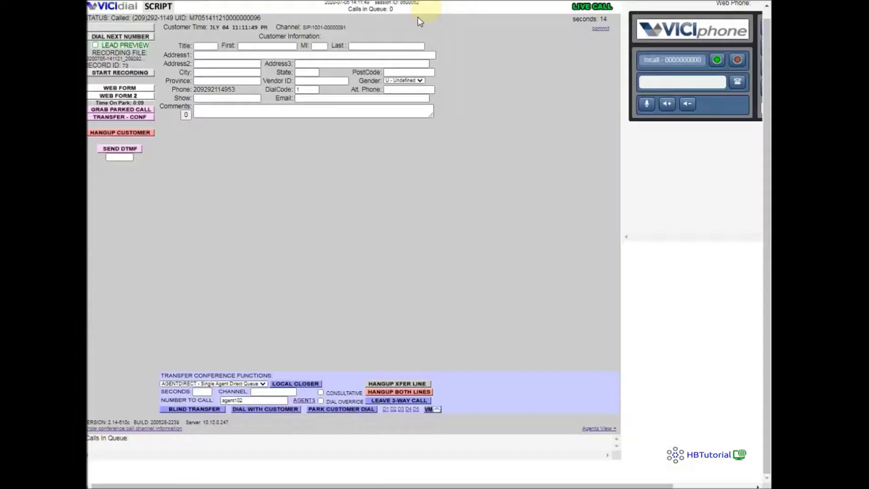
left_click(253, 410)
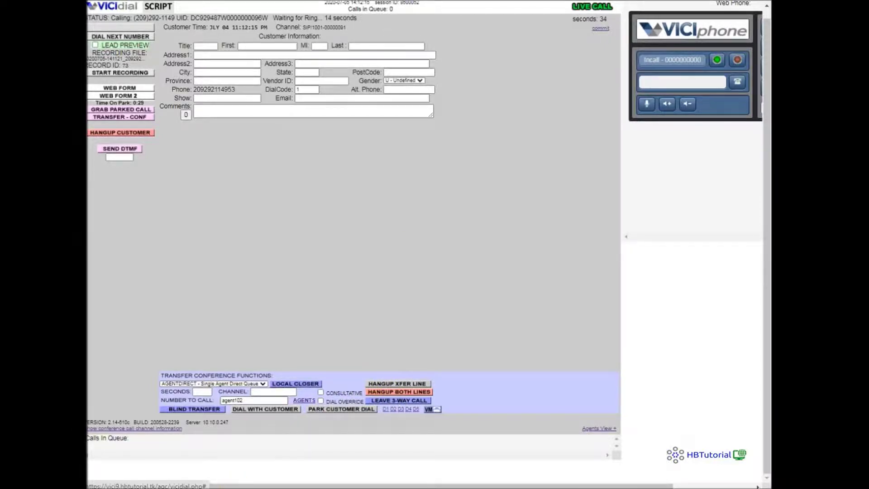
Switch to the PuTTY Asterisk console and examine the recent log entries and channel warning for the transfer attempt.
left_click(186, 440)
scroll(434, 213, "down", 7)
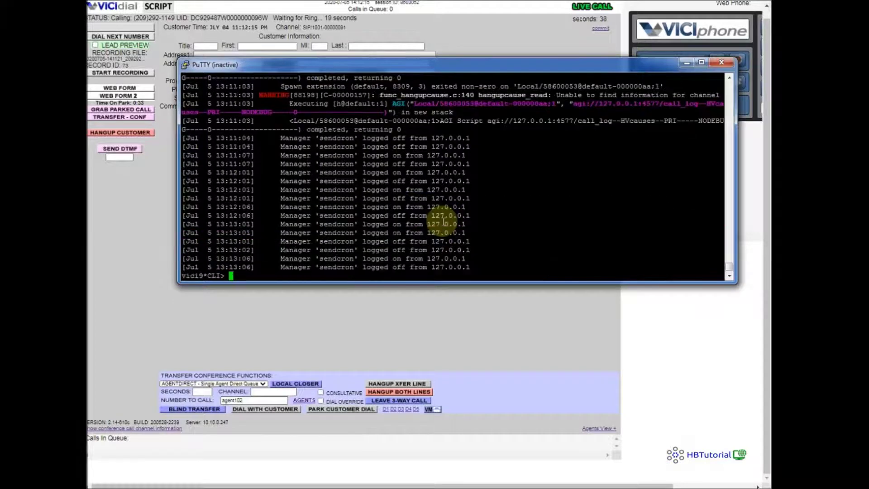
left_click_drag(567, 95, 694, 96)
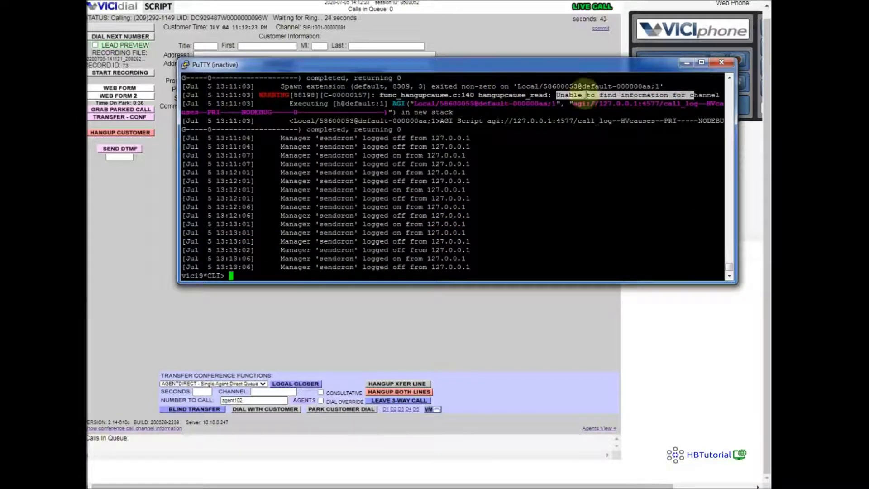
left_click(593, 86)
left_click(118, 241)
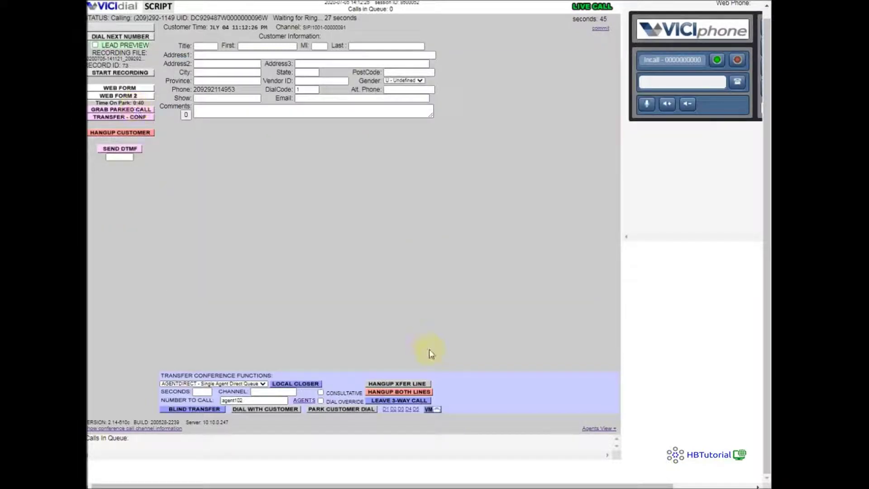
Hang up both lines of the attempted transfer and disposition the call as XFER - Call Transferred.
left_click(405, 384)
left_click(400, 393)
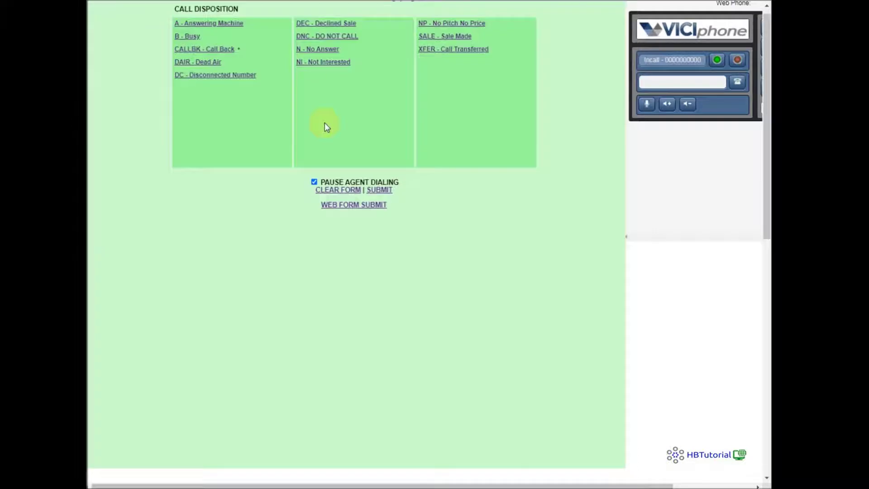
left_click(453, 49)
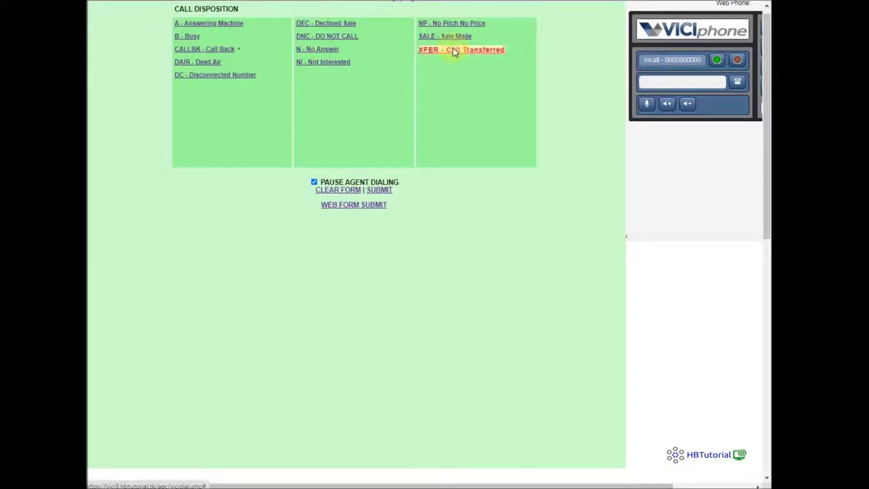
Dial the next number as agent101 and open the transfer conference functions with AGENTDIRECT - Single Agent Direct Queue selected.
left_click(134, 45)
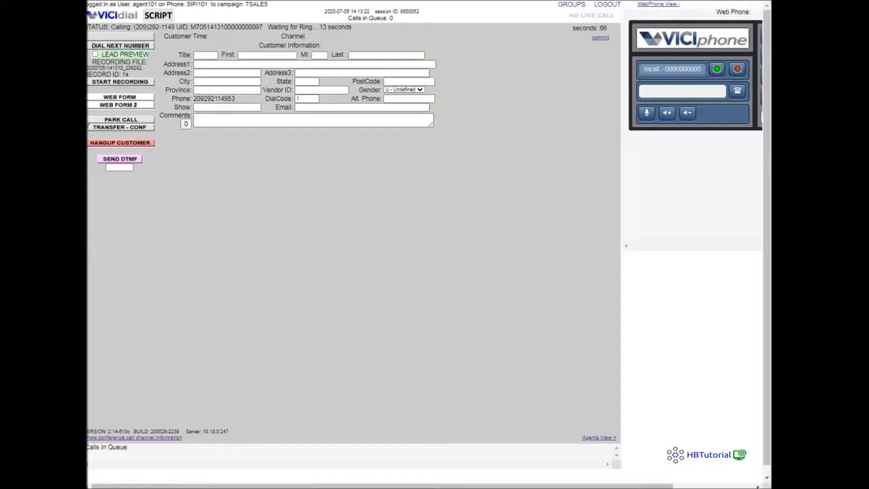
left_click(144, 128)
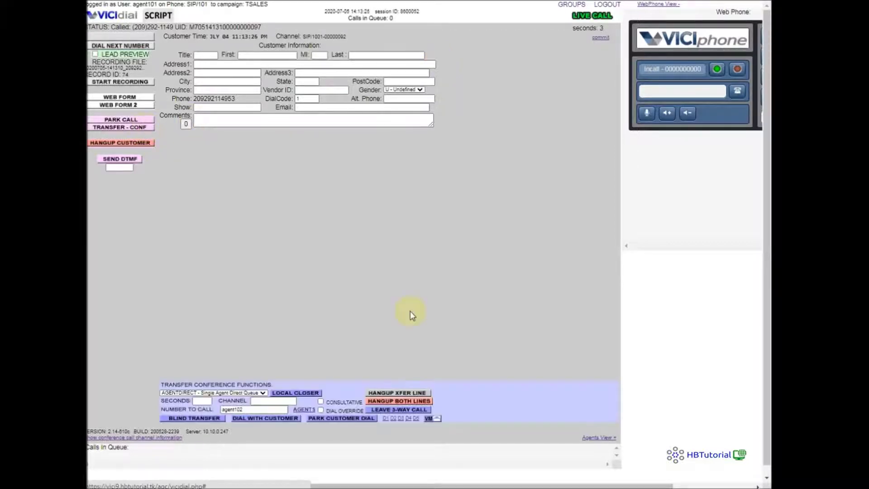
left_click(219, 393)
left_click(177, 394)
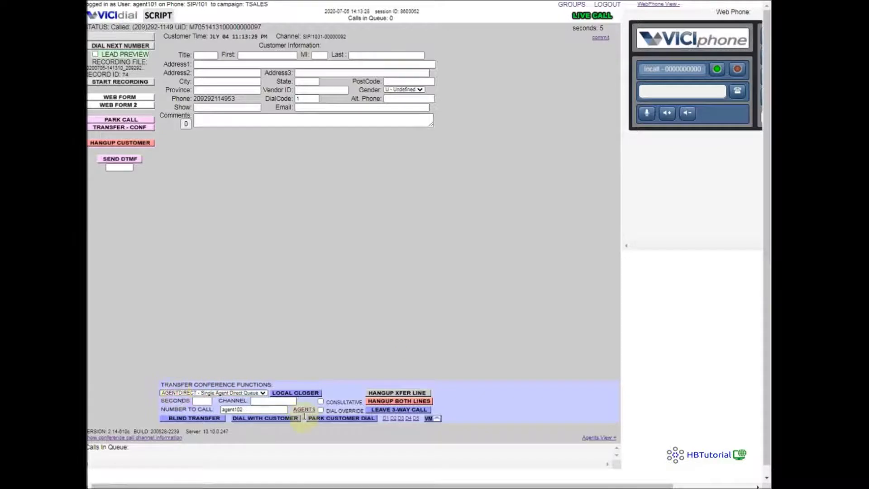
Choose agent102 from the agents list, enable the consultative option and dial the agent with the customer parked.
left_click(303, 409)
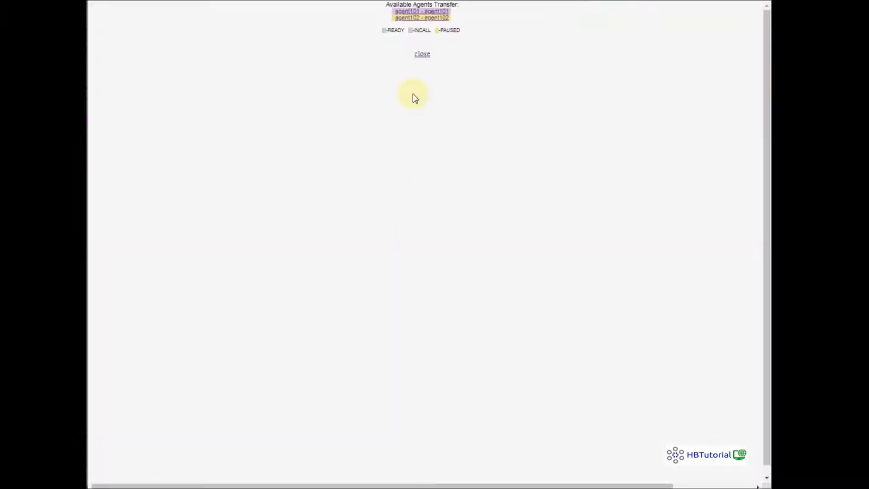
left_click(436, 18)
left_click(321, 402)
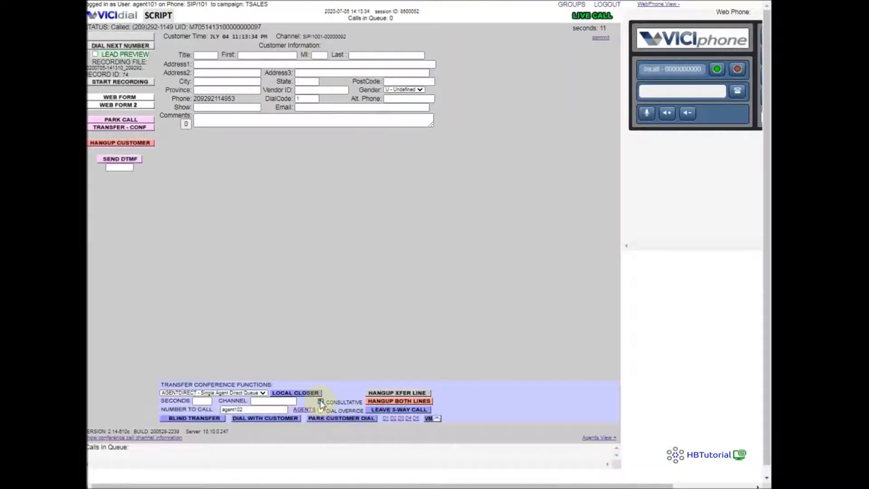
left_click(353, 419)
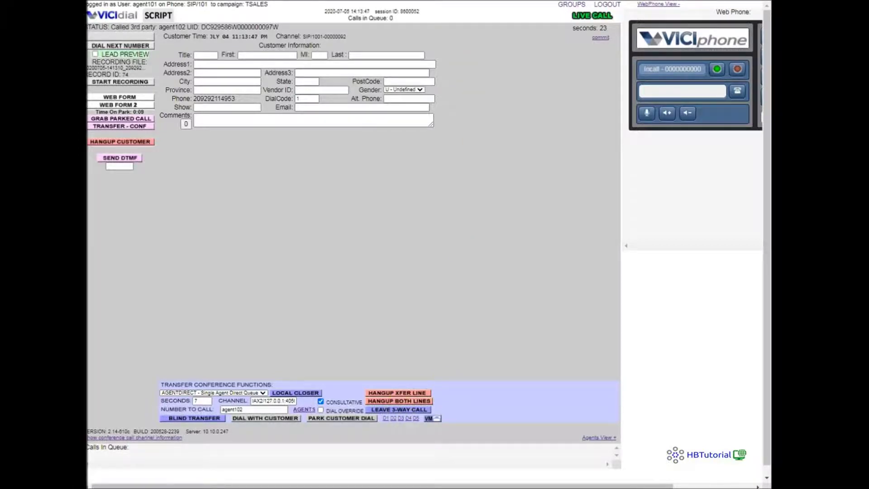
Check the waiting call in the real-time report and leave the 3-way call as agent101, dispositioning it as XFER - Call Transferred.
key("alt+Tab")
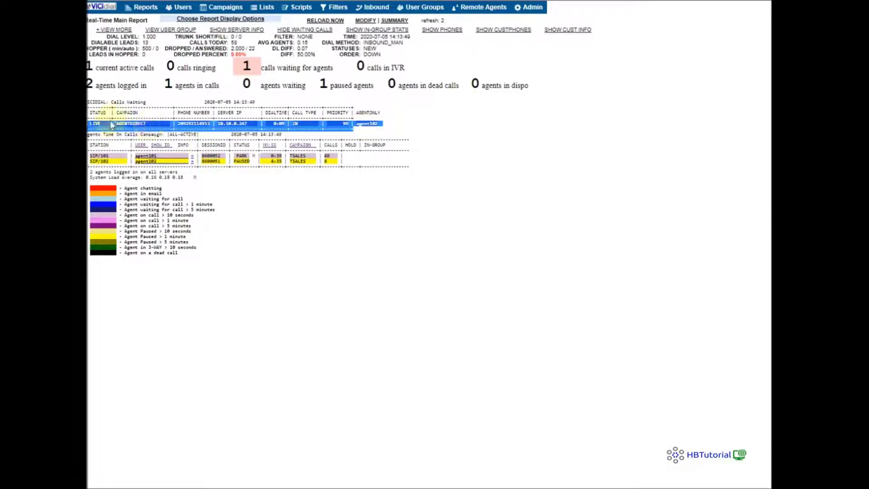
key("alt+Tab")
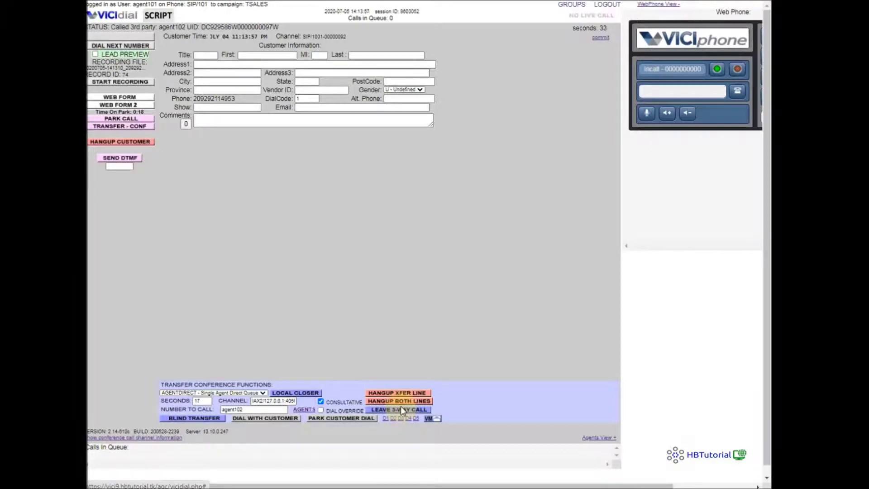
left_click(398, 409)
left_click(461, 59)
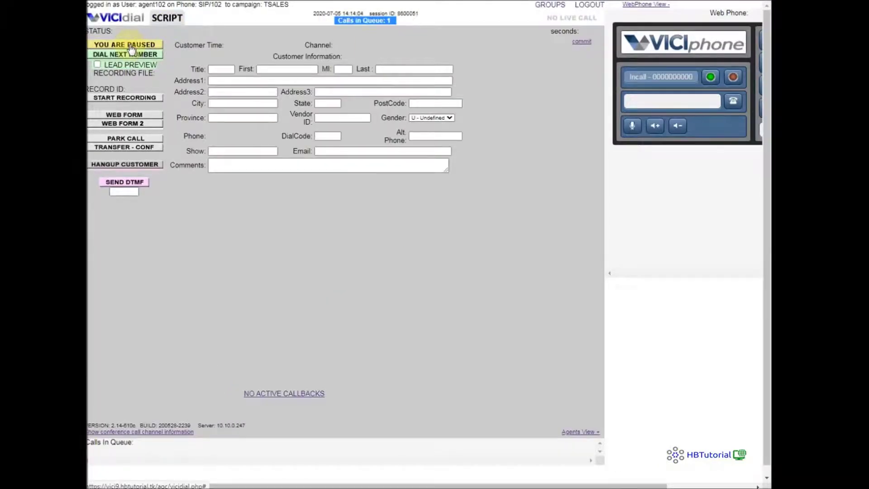
Set agent102 active to receive the queued call and examine the in-group and fronter details in its incoming call status.
left_click_drag(403, 22, 338, 22)
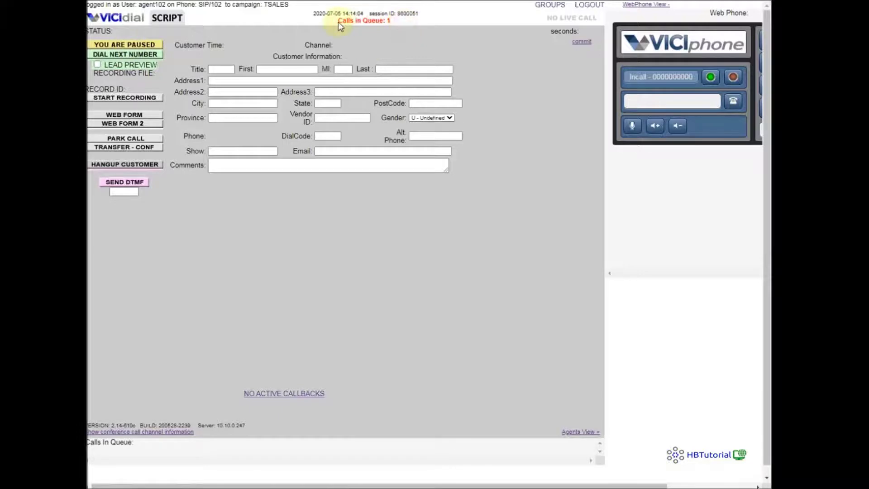
left_click(127, 44)
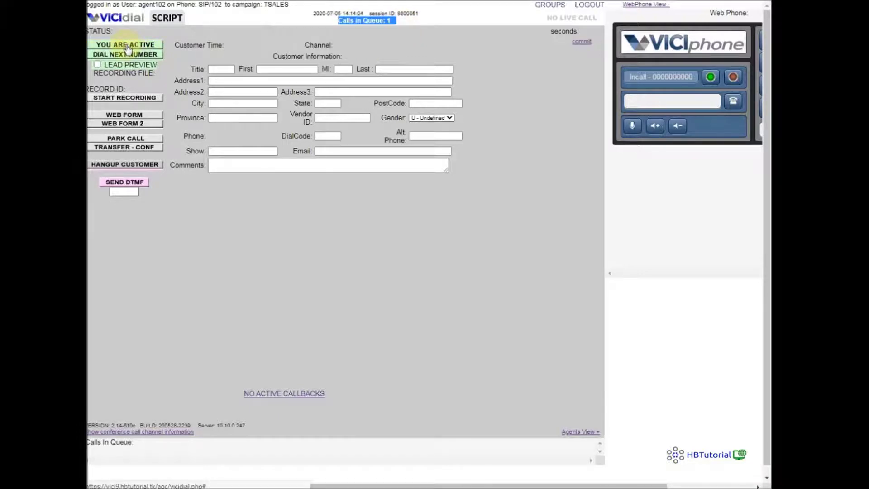
left_click(416, 264)
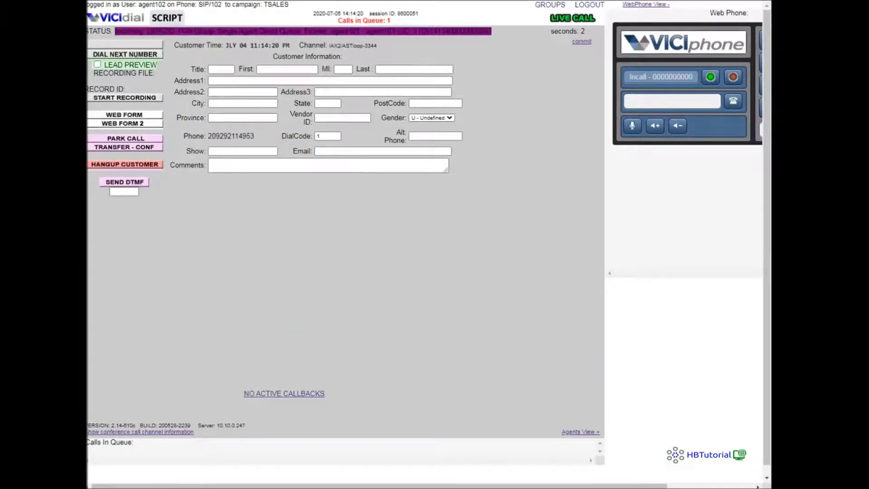
left_click_drag(462, 28, 301, 35)
left_click(299, 33)
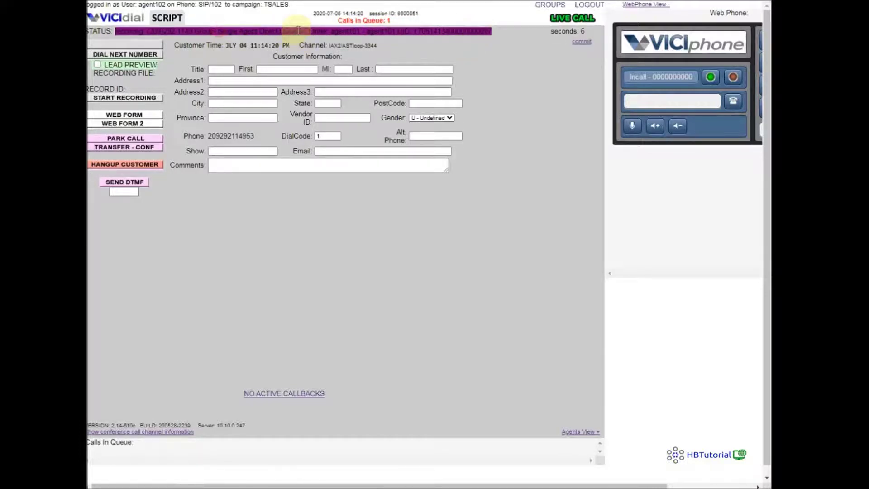
left_click_drag(216, 31, 358, 32)
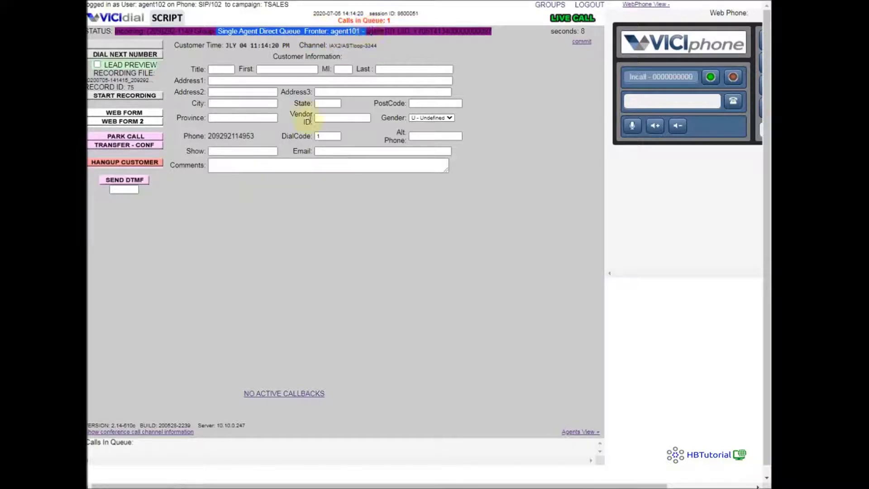
left_click(307, 245)
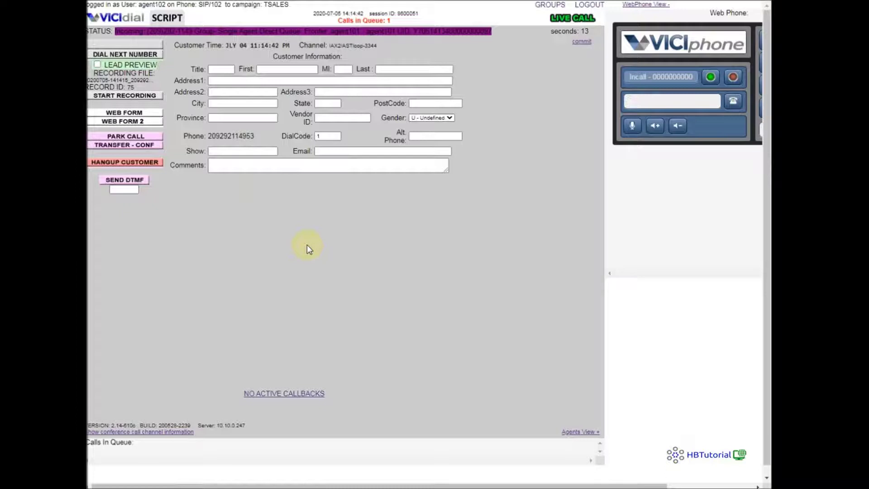
Hang up the customer as agent102, disposition the call as XFER - Call Transferred and set the agent active again.
left_click(143, 164)
left_click(459, 69)
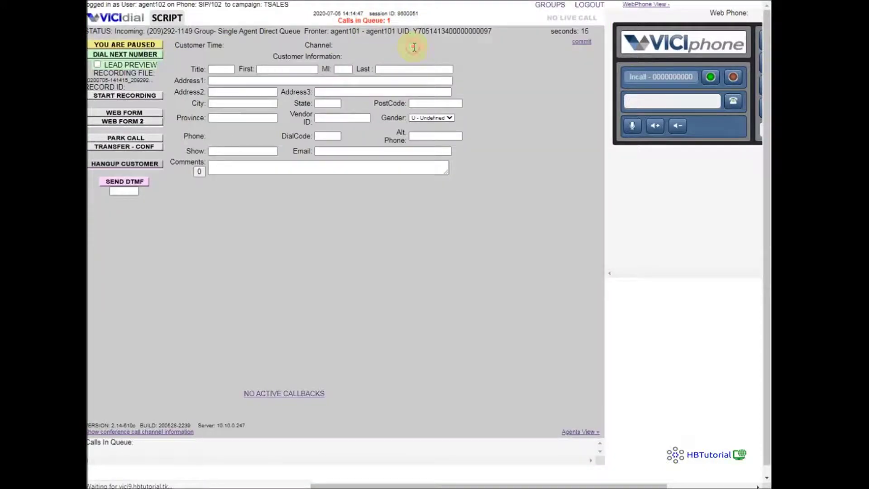
left_click(158, 47)
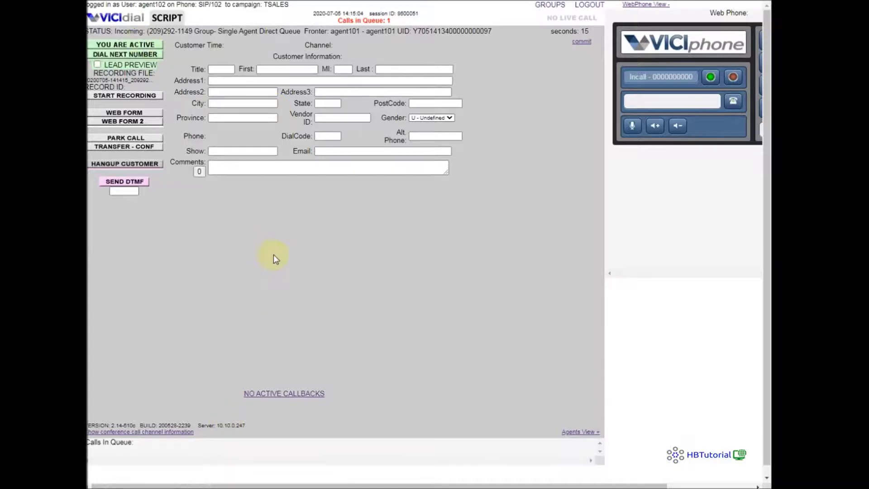
left_click(294, 392)
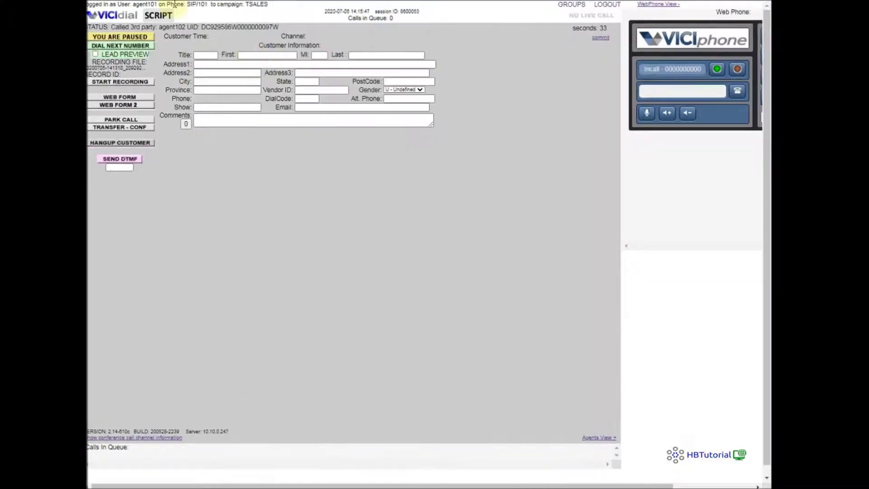
Dial the next number as agent102 and open the transfer conference functions for the answered call.
left_click_drag(187, 4, 218, 4)
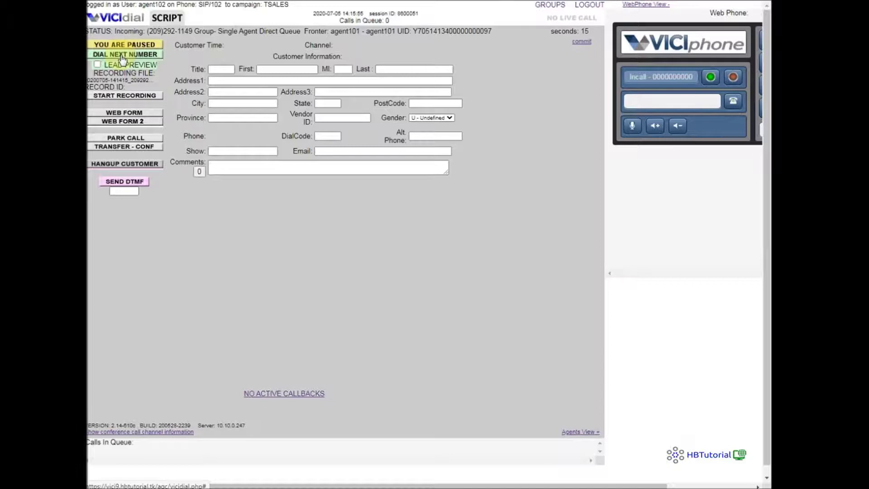
left_click(121, 57)
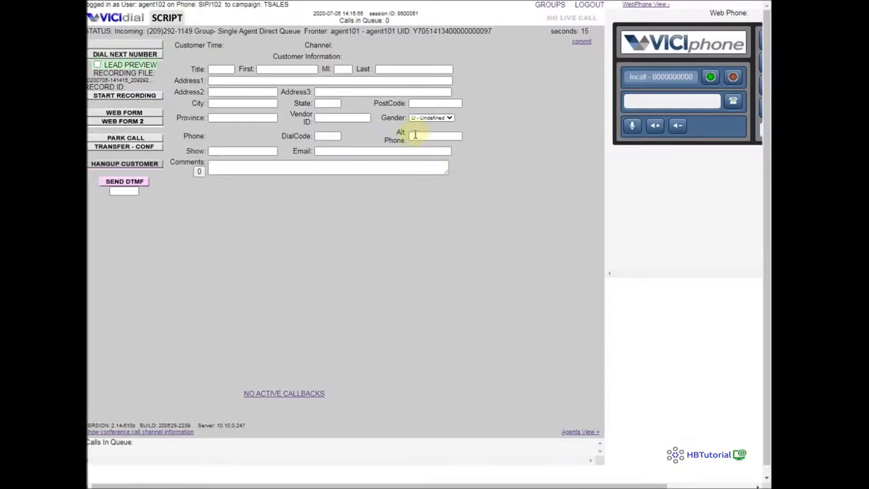
left_click(405, 163)
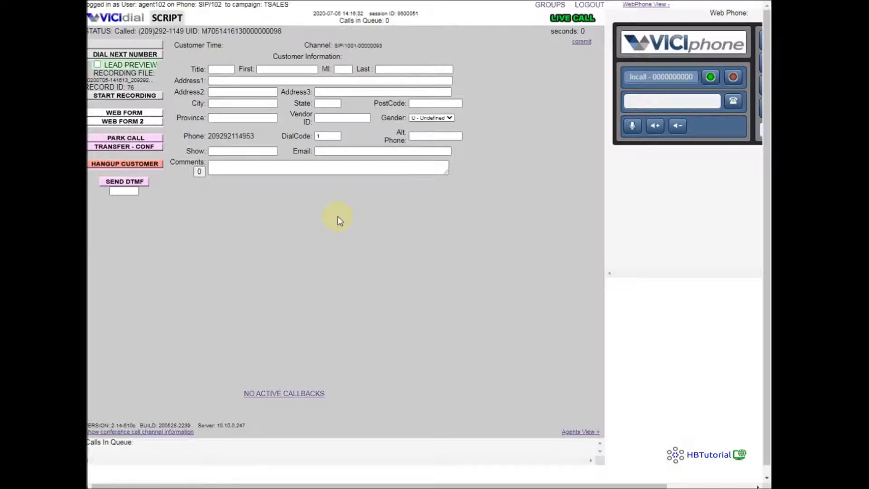
left_click(125, 150)
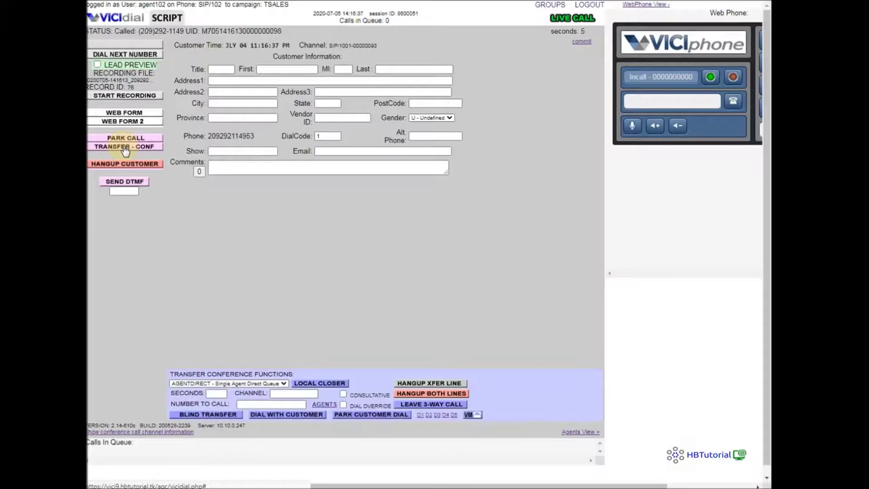
With AGENTDIRECT selected, choose agent101, enable the consultative option and dial the agent with the customer parked.
scroll(287, 368, "down", 1)
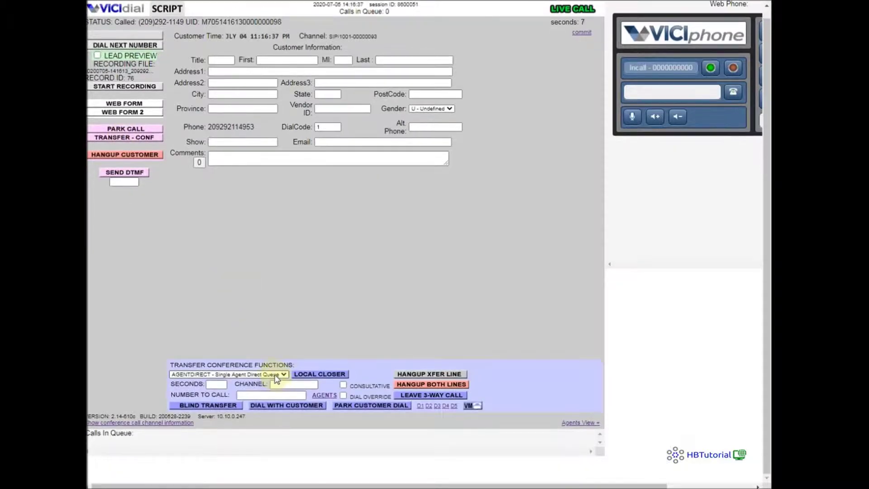
left_click(190, 375)
left_click(242, 384)
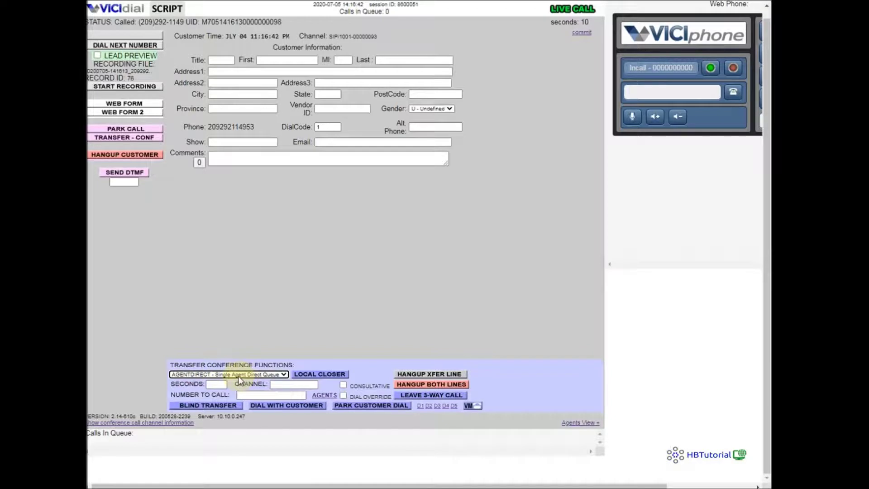
left_click(323, 397)
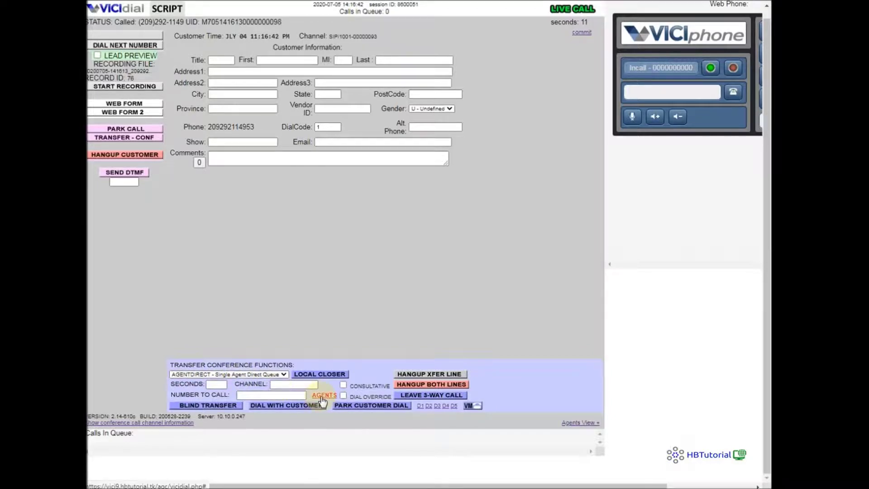
left_click(320, 396)
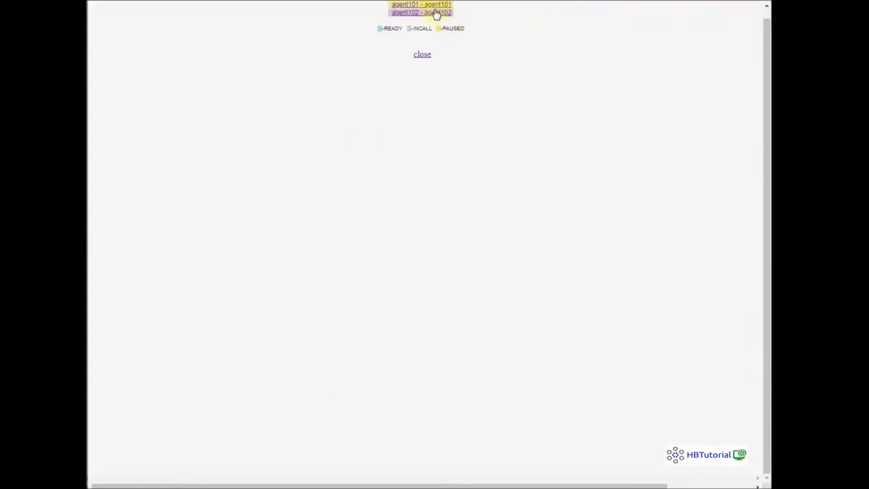
left_click(436, 8)
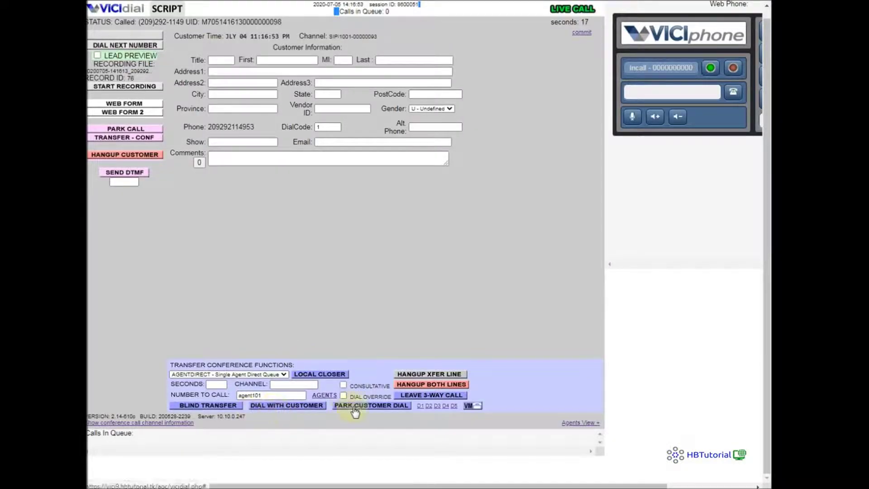
left_click(343, 385)
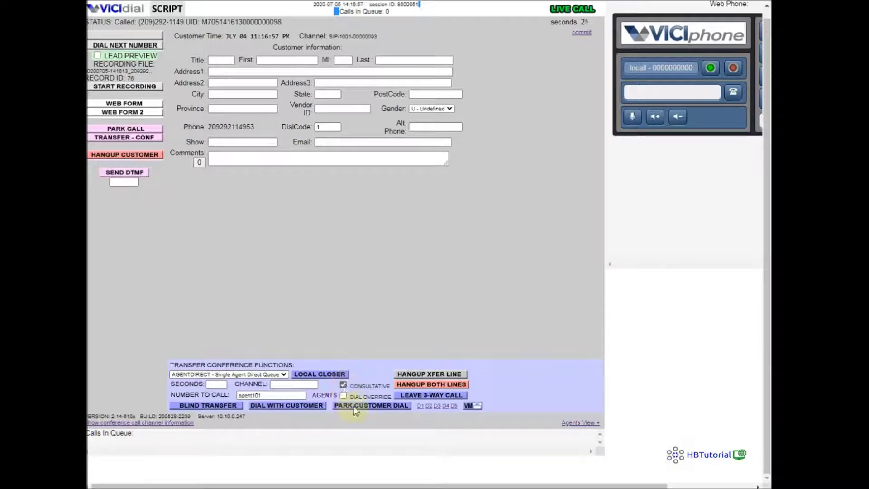
left_click(358, 405)
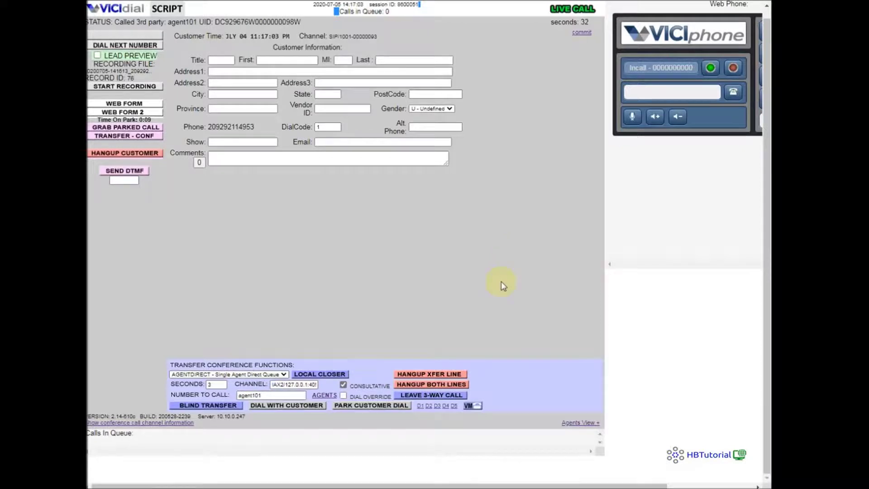
Leave the 3-way call as agent102 with an XFER - Call Transferred disposition, and check agent101's queued call in the real-time report.
left_click(430, 396)
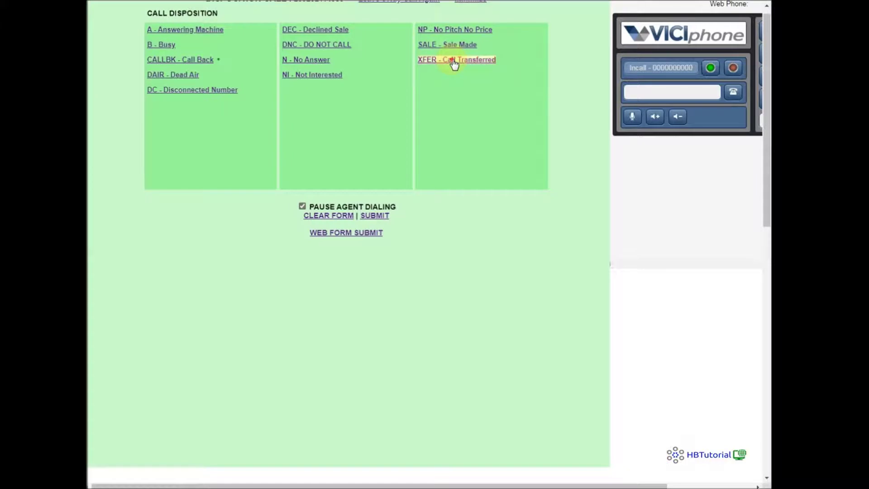
left_click(454, 61)
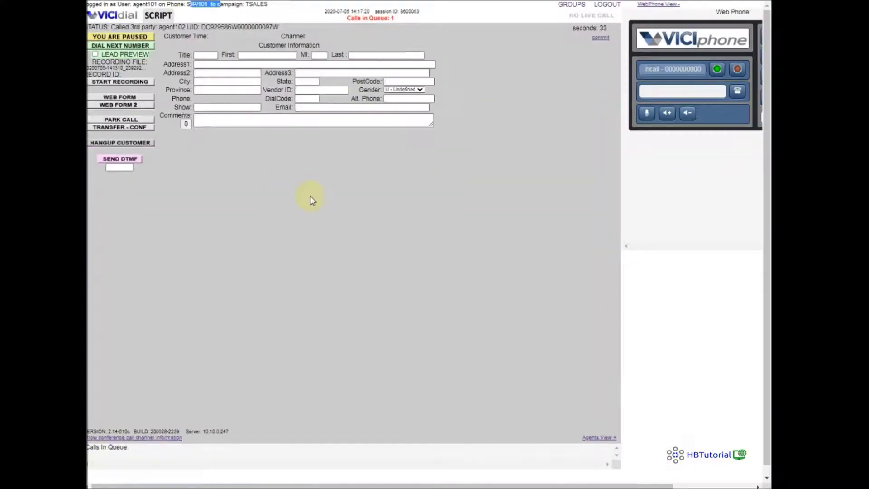
left_click_drag(340, 18, 434, 18)
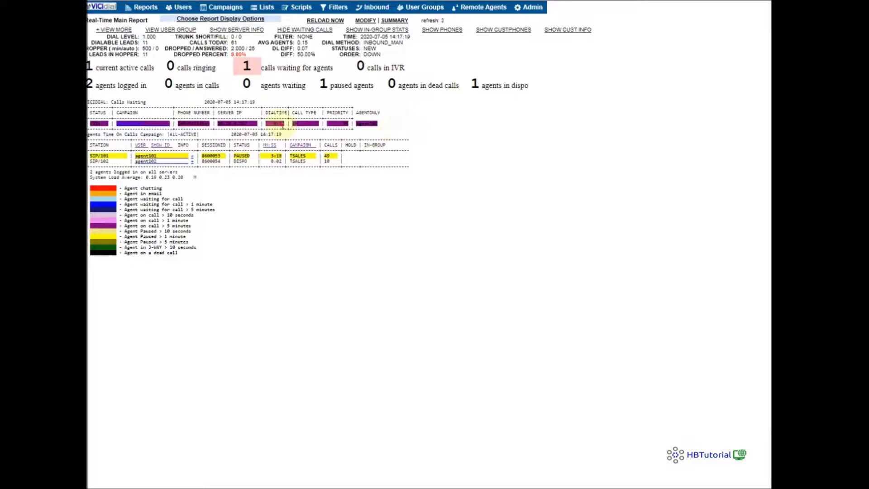
left_click_drag(283, 127, 379, 124)
key("alt+Tab")
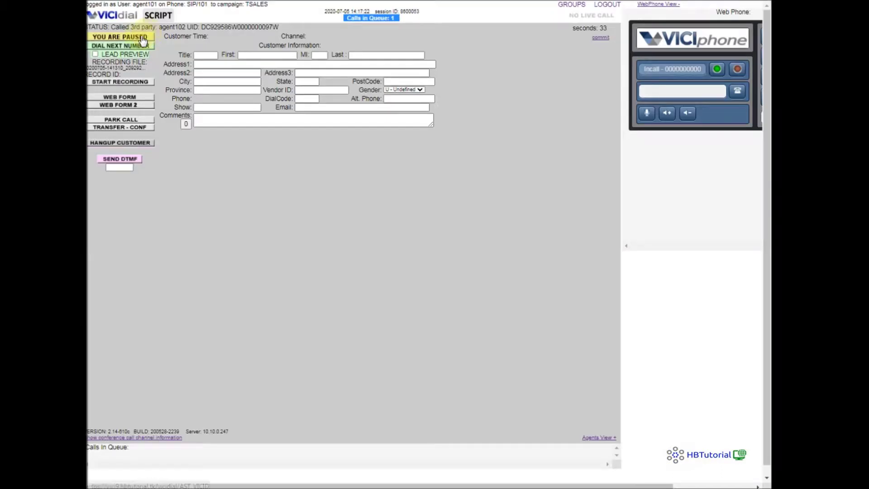
Set agent101 active to take the queued call, hang up the customer, disposition it as XFER - Call Transferred and log out.
left_click(143, 40)
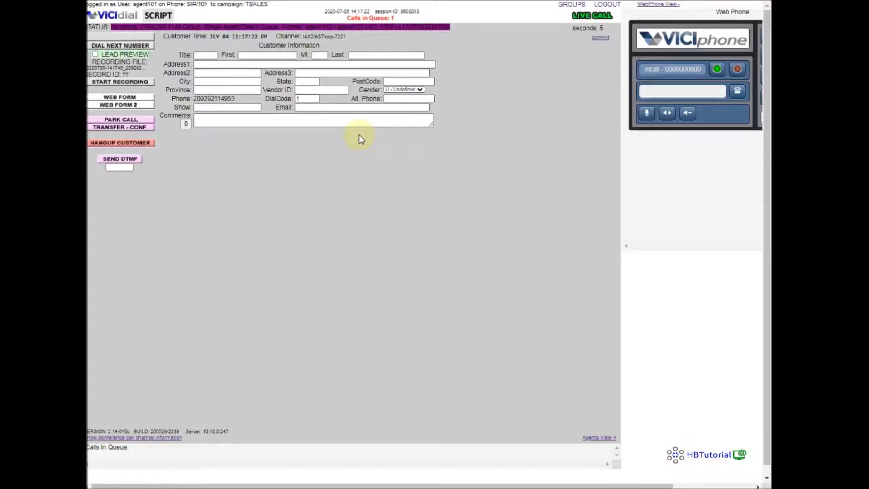
left_click(138, 142)
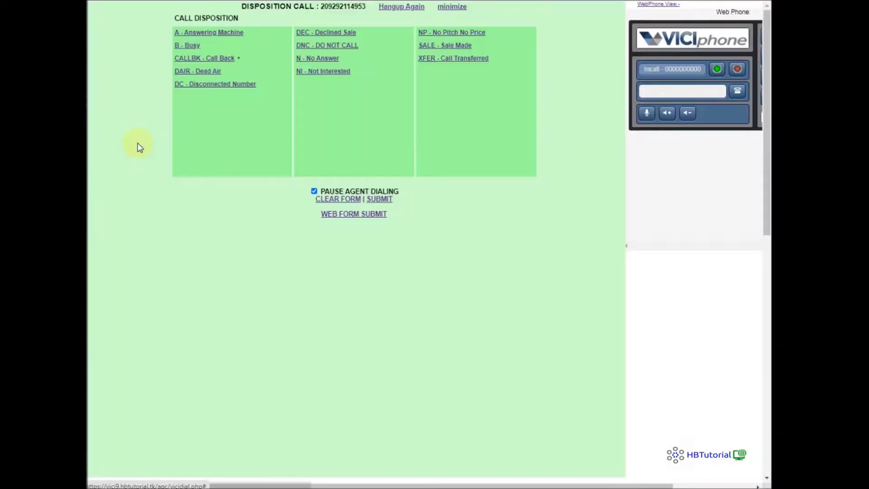
left_click(454, 59)
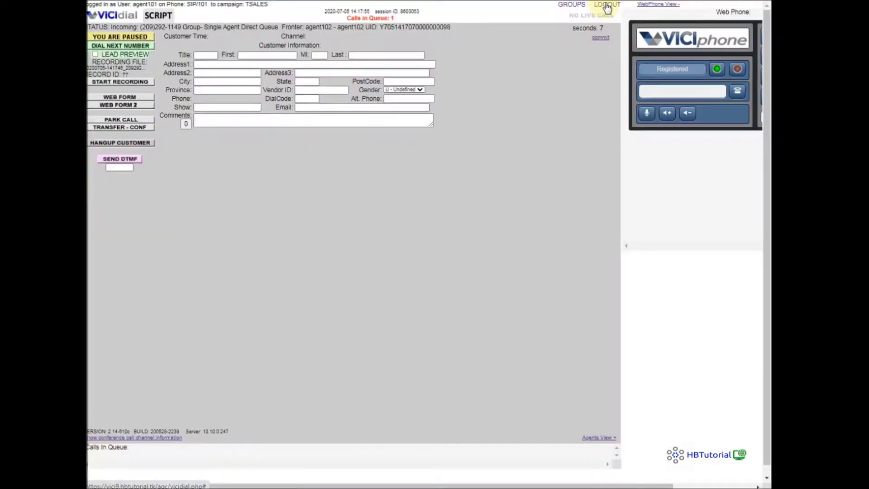
left_click(607, 5)
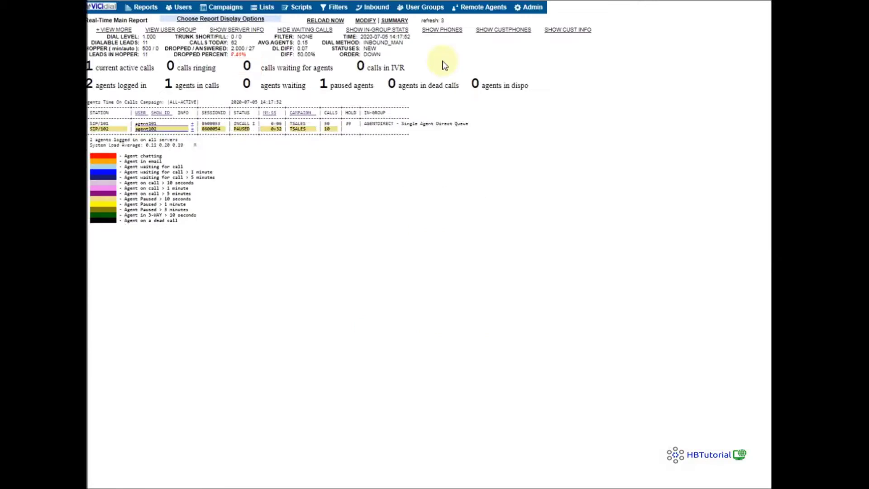
Open the TSales campaign for modification and review its Allow Inbound and Blended and Dial Method settings.
left_click(223, 8)
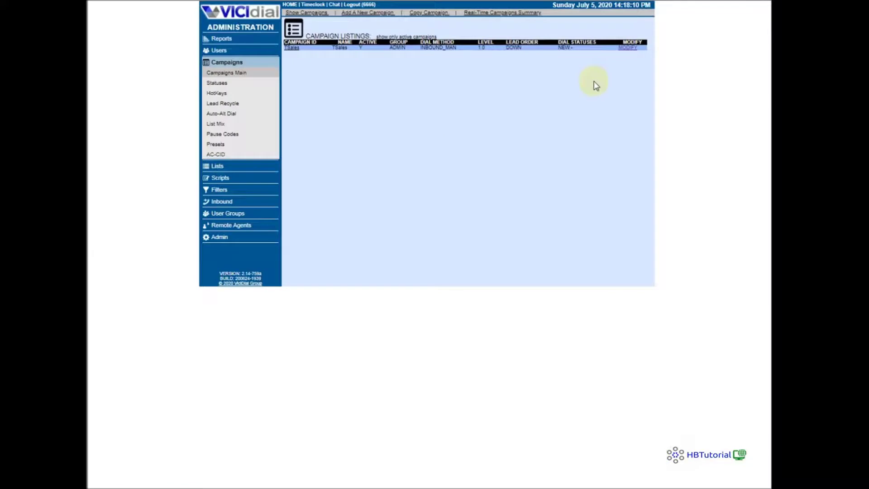
left_click(633, 48)
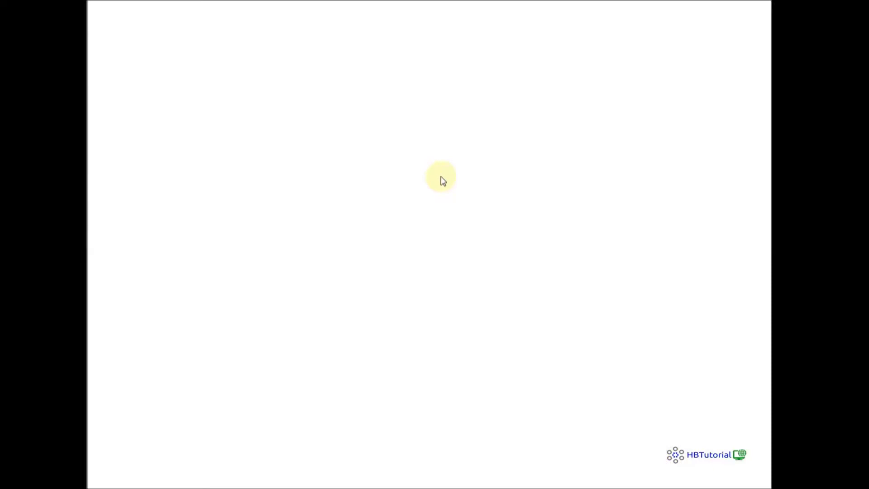
scroll(398, 154, "down", 4)
scroll(398, 155, "down", 2)
scroll(395, 156, "up", 2)
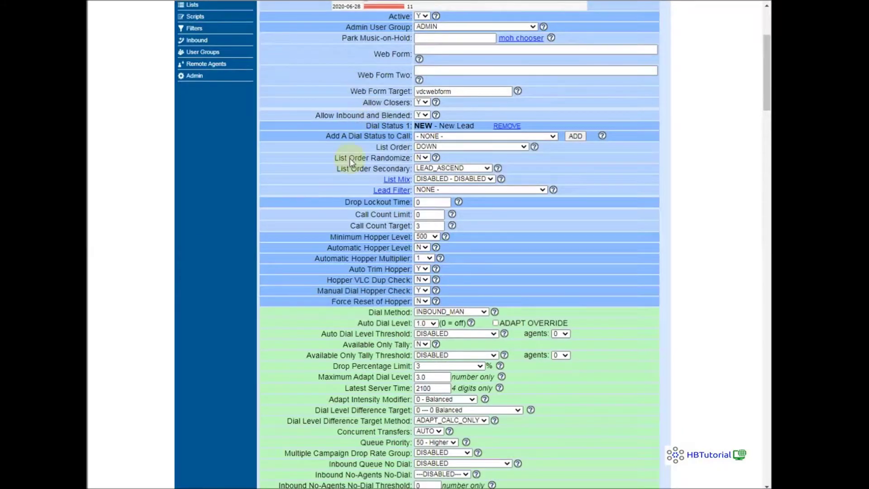
scroll(354, 150, "up", 1)
scroll(362, 136, "down", 2)
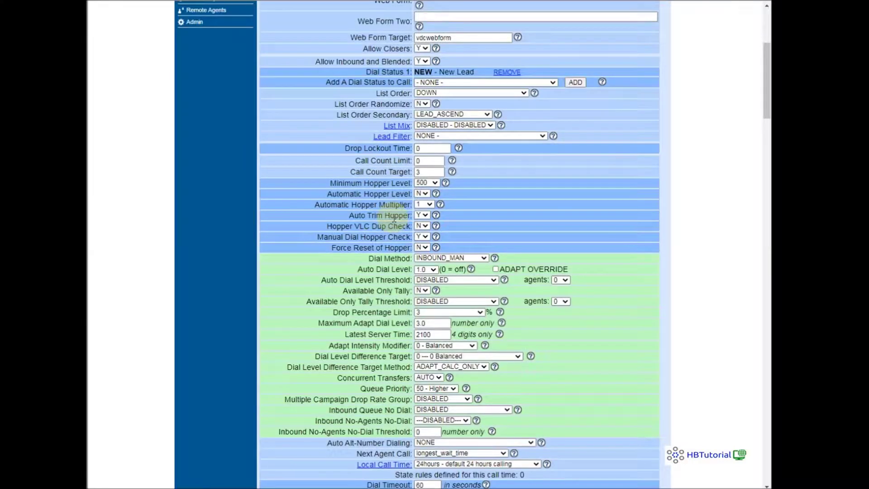
scroll(394, 219, "up", 1)
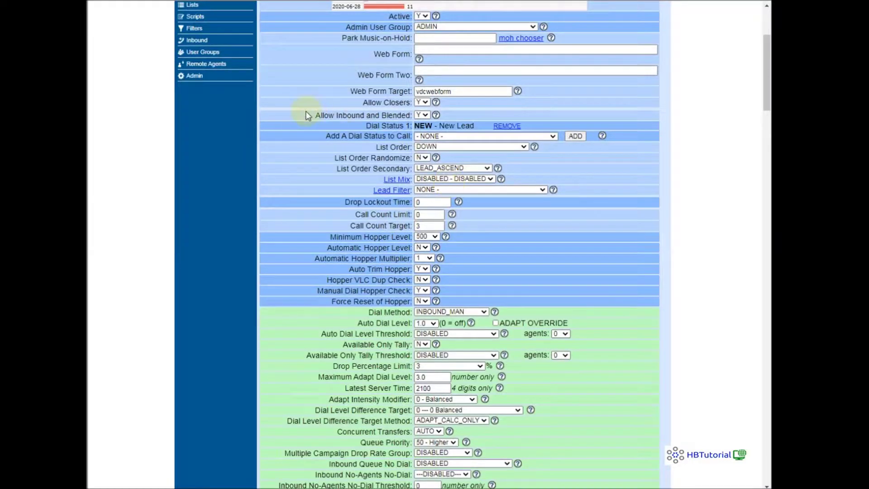
left_click_drag(308, 116, 420, 119)
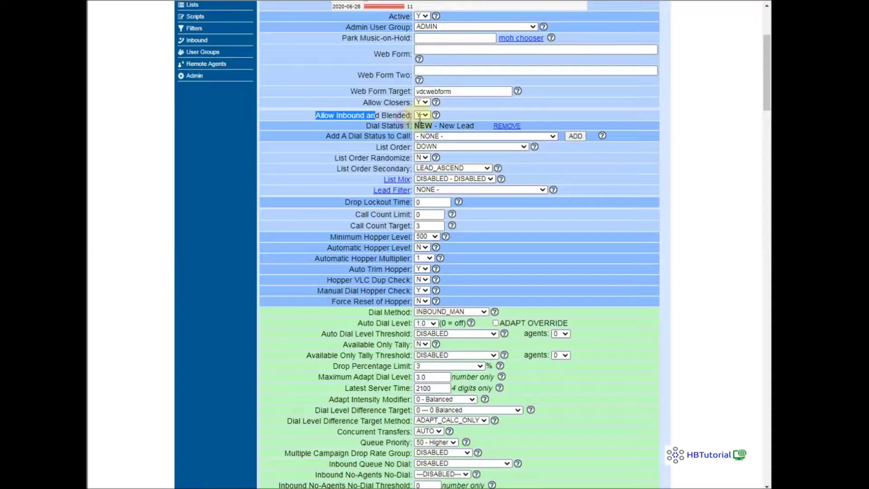
left_click(426, 115)
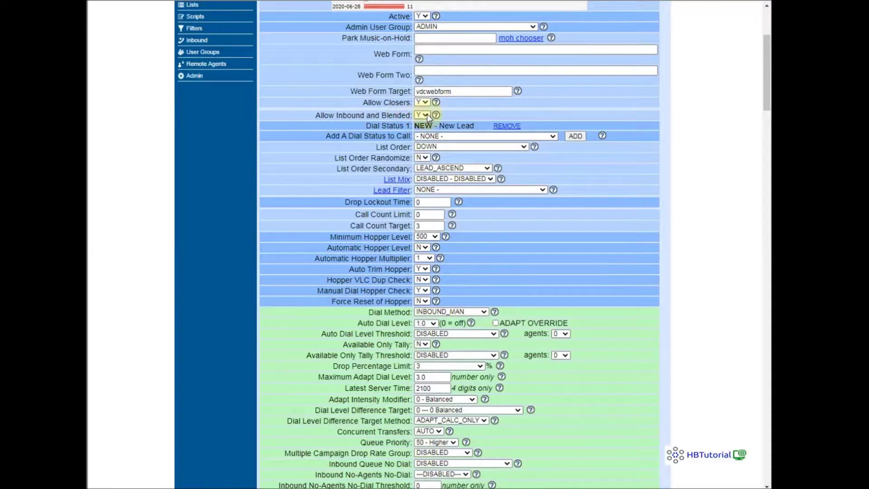
scroll(428, 113, "down", 4)
left_click_drag(368, 97, 448, 96)
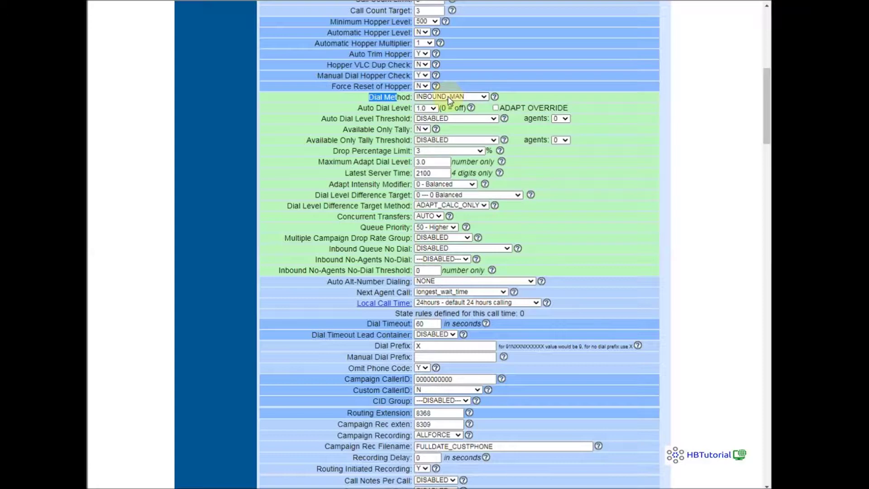
Review the Allowed Inbound Groups and Allowed Transfer Groups selections in the TSales campaign details.
scroll(652, 340, "down", 2)
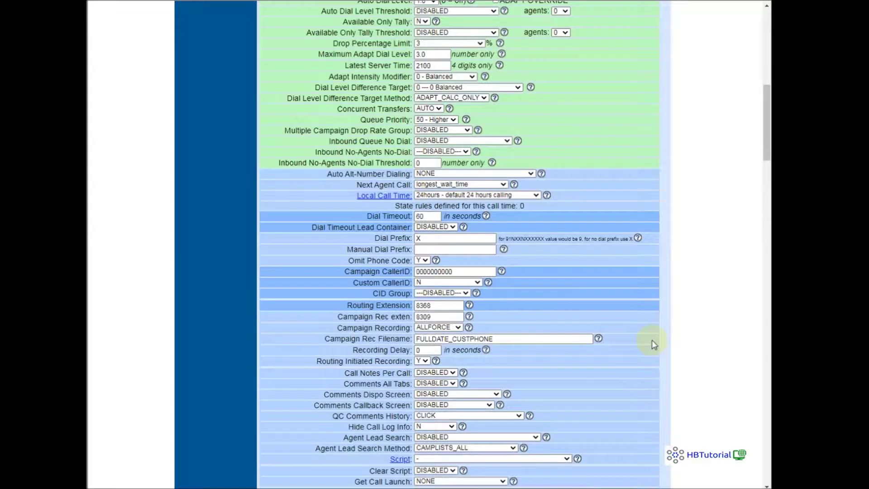
scroll(652, 340, "down", 15)
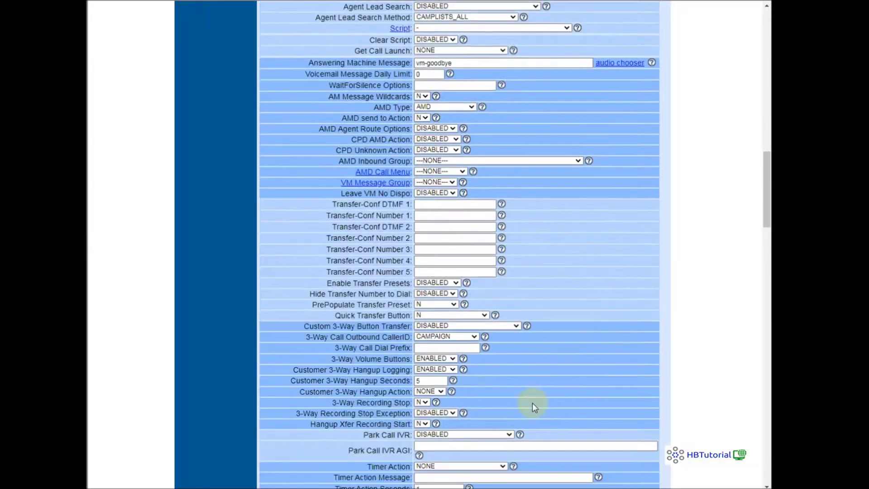
scroll(528, 367, "down", 20)
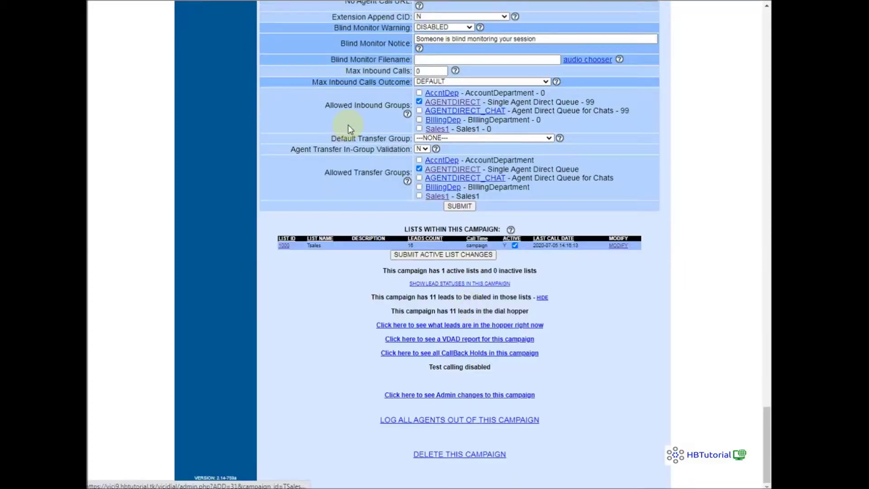
left_click_drag(325, 105, 399, 106)
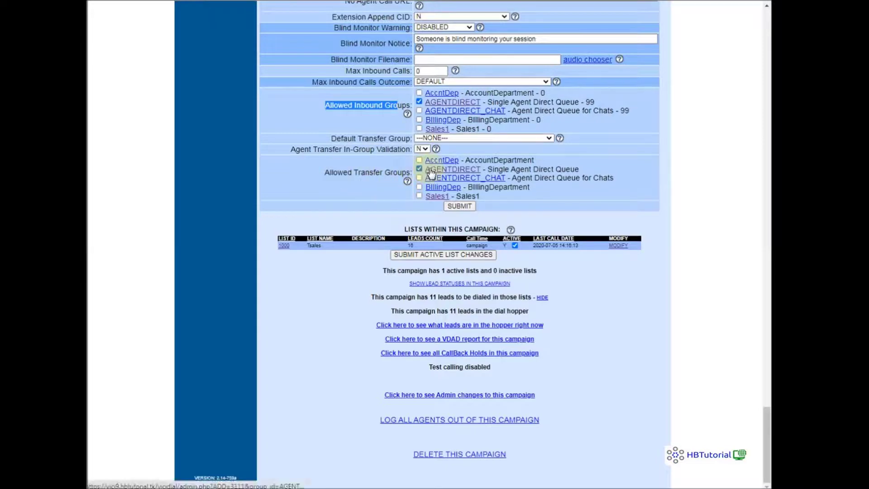
scroll(429, 170, "up", 7)
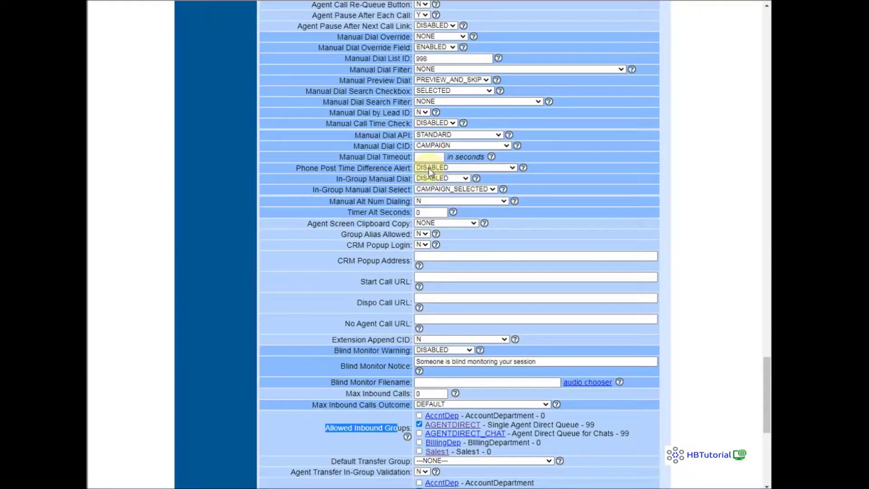
scroll(426, 169, "up", 14)
scroll(420, 169, "up", 10)
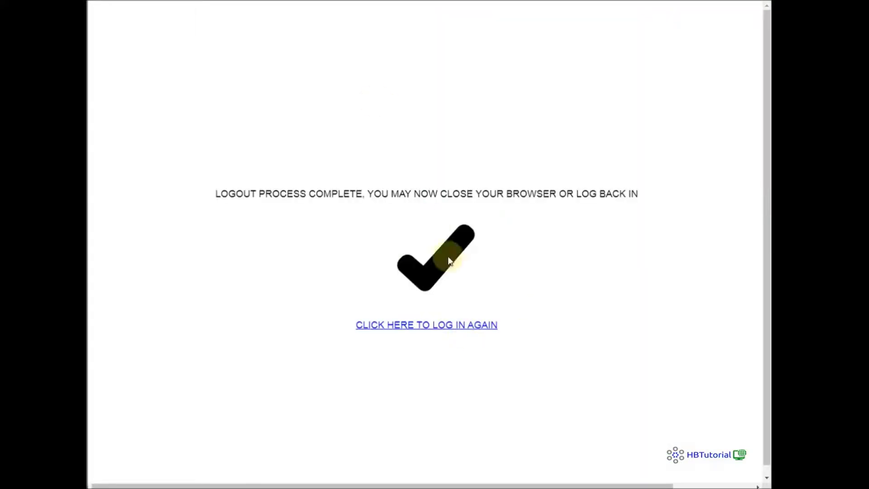
Log agent101 back in to the TSales campaign and submit AGENTDIRECT as the selected closer inbound group.
left_click(436, 326)
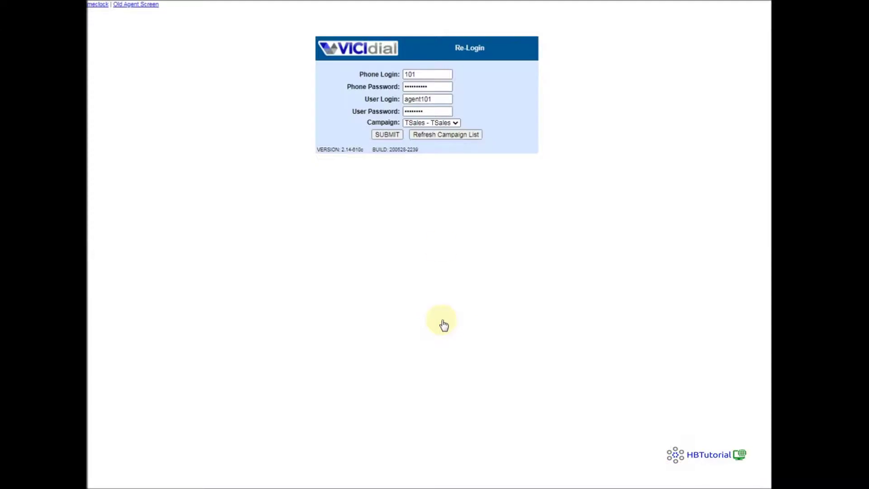
left_click(386, 136)
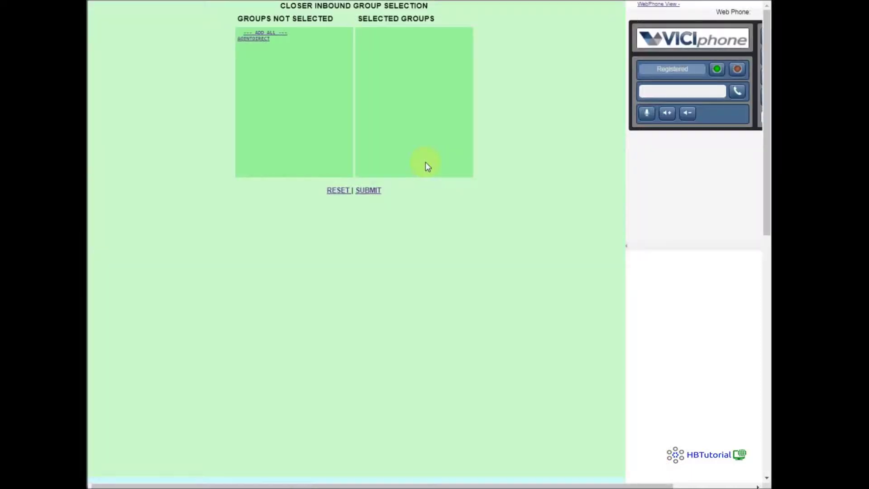
left_click(520, 134)
left_click(270, 39)
left_click(369, 190)
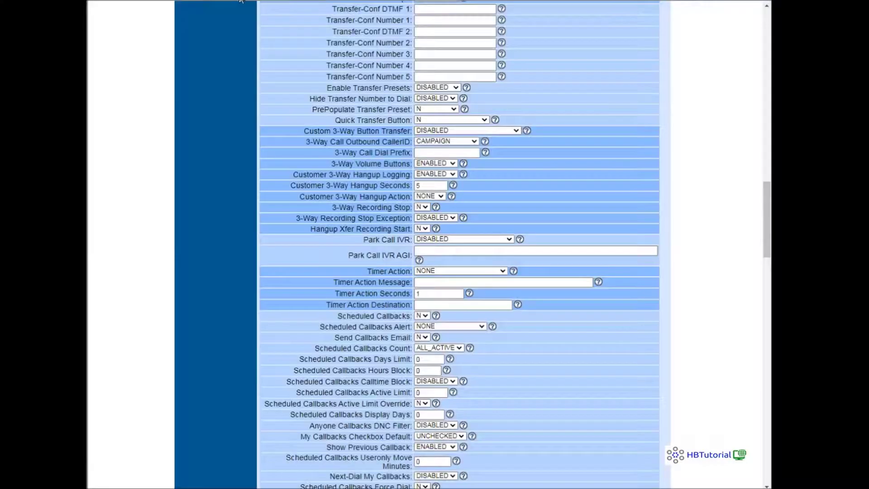
Return to the TSales campaign administration page and open the Inbound section.
scroll(642, 113, "up", 10)
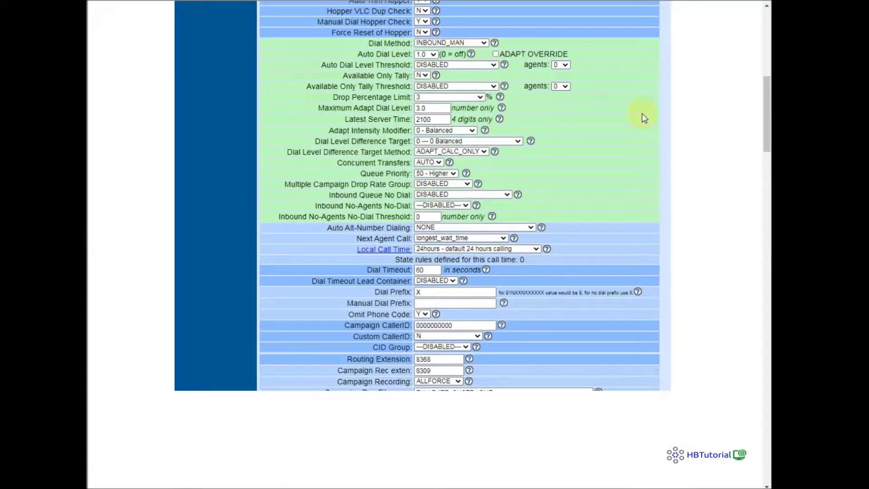
scroll(642, 113, "up", 10)
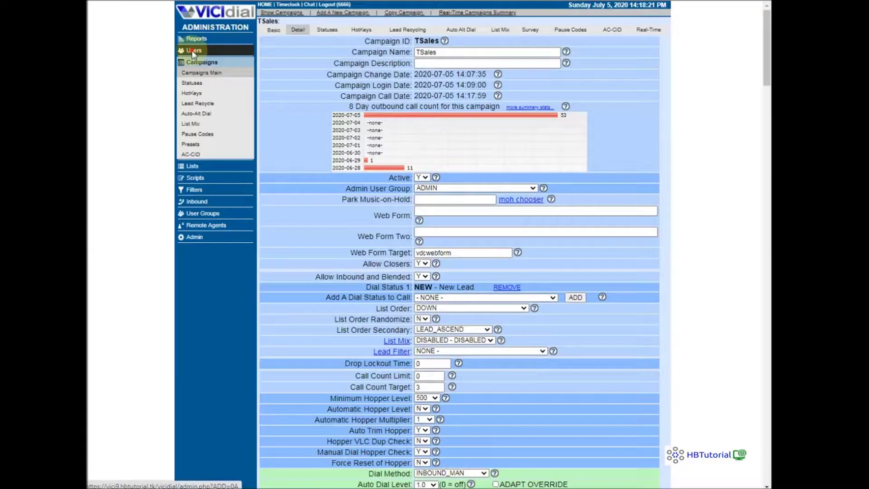
left_click(203, 213)
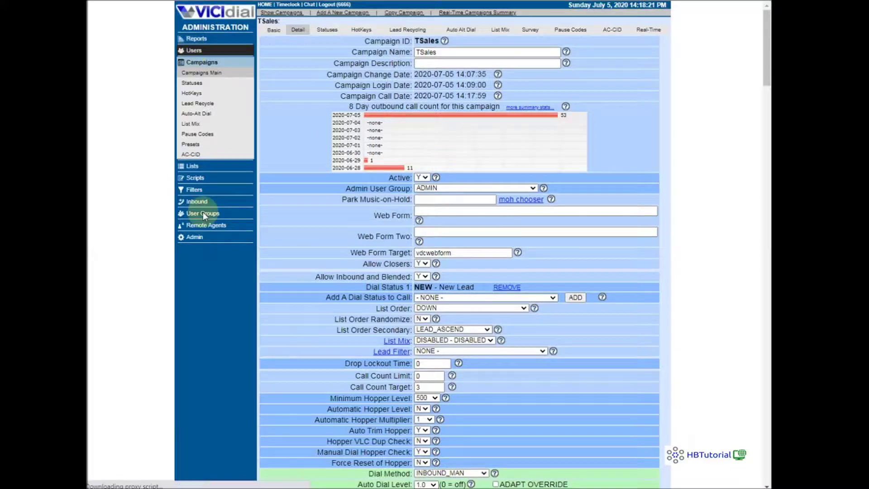
left_click(199, 203)
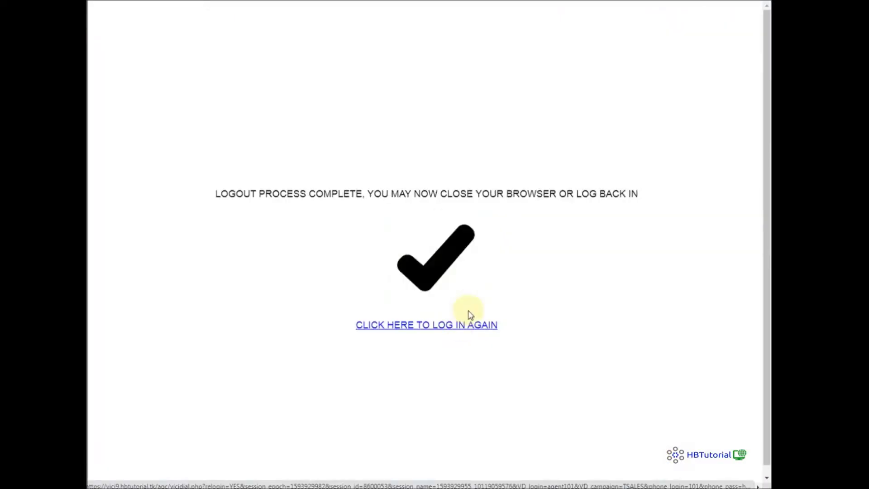
Log in again as agent101 on the TSales campaign and log agent102 out of the agent screen.
left_click(442, 326)
left_click(393, 135)
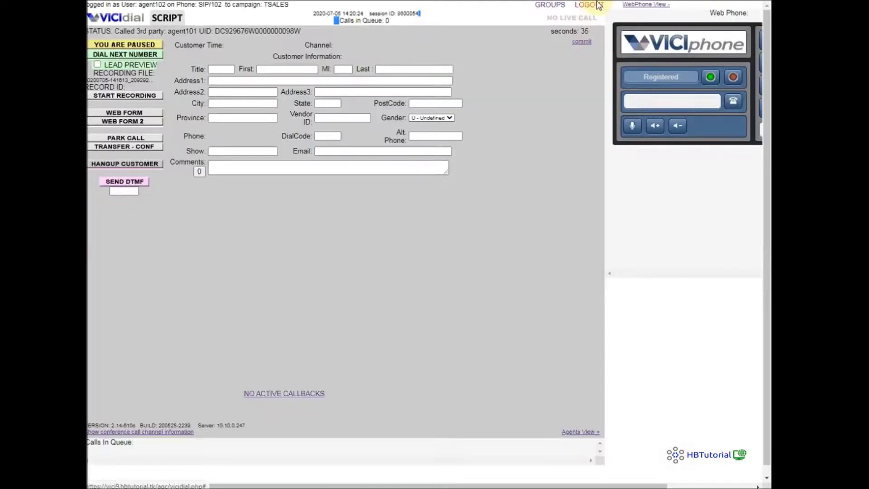
left_click(597, 5)
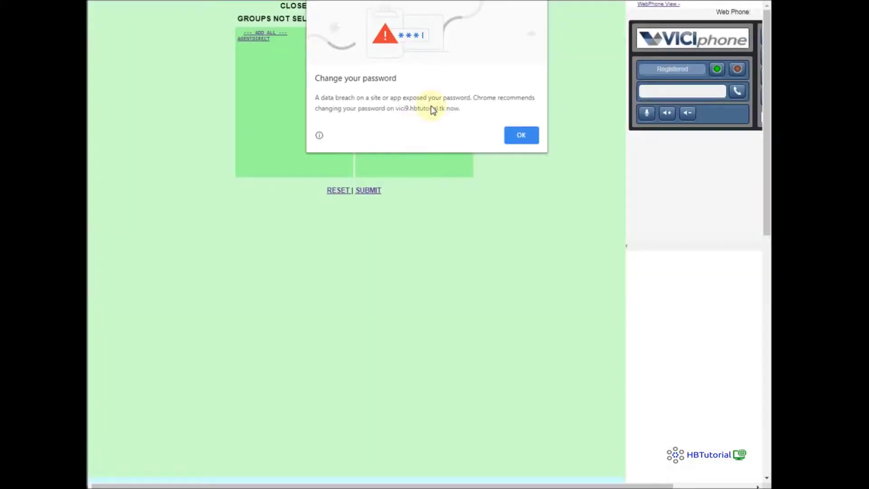
Dismiss the password-change warning and add all available groups in agent101's closer inbound group selection.
left_click(521, 135)
left_click_drag(214, 6, 522, 71)
left_click_drag(271, 8, 493, 237)
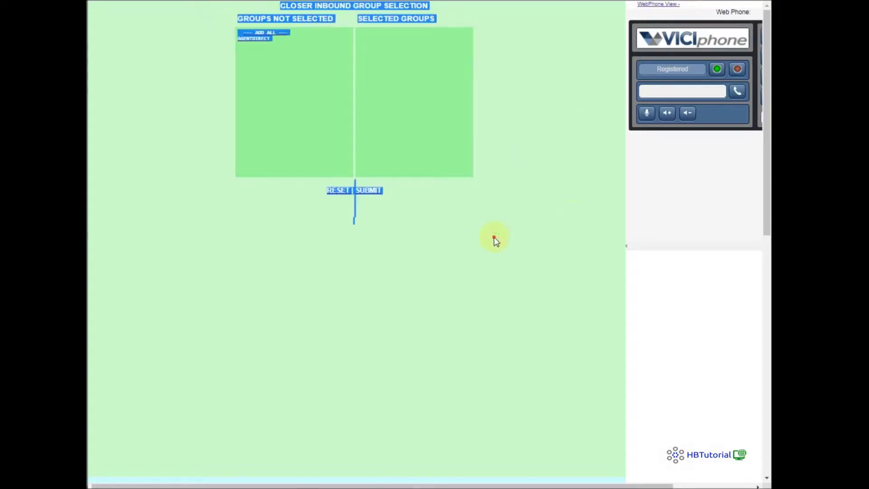
left_click(468, 216)
left_click(274, 33)
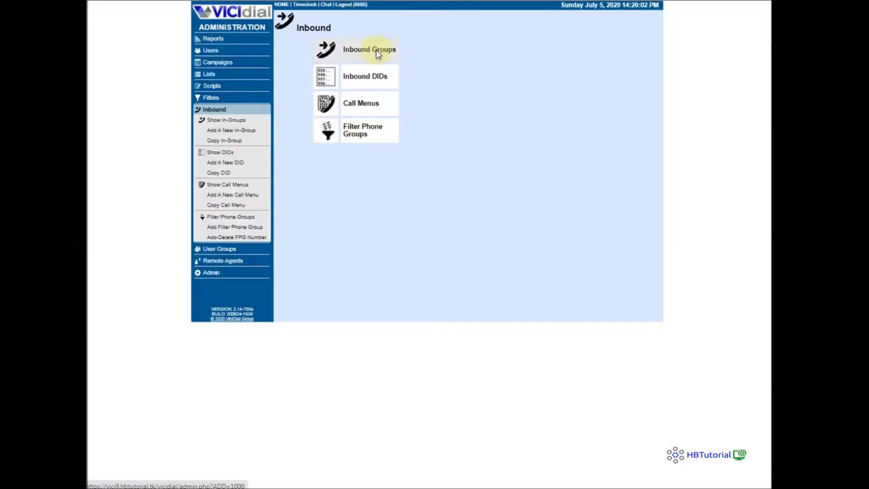
Open the AGENTDIRECT in-group for modification and check which agents are selected under its agent ranks.
left_click(379, 53)
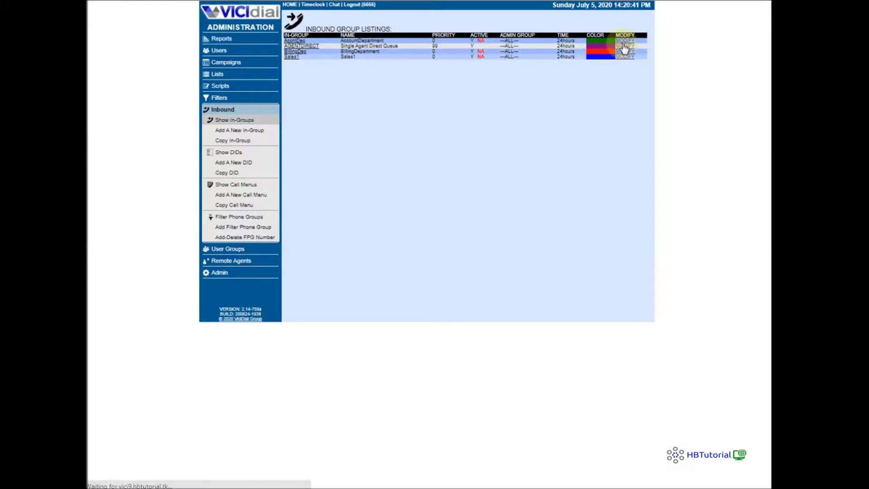
left_click(624, 46)
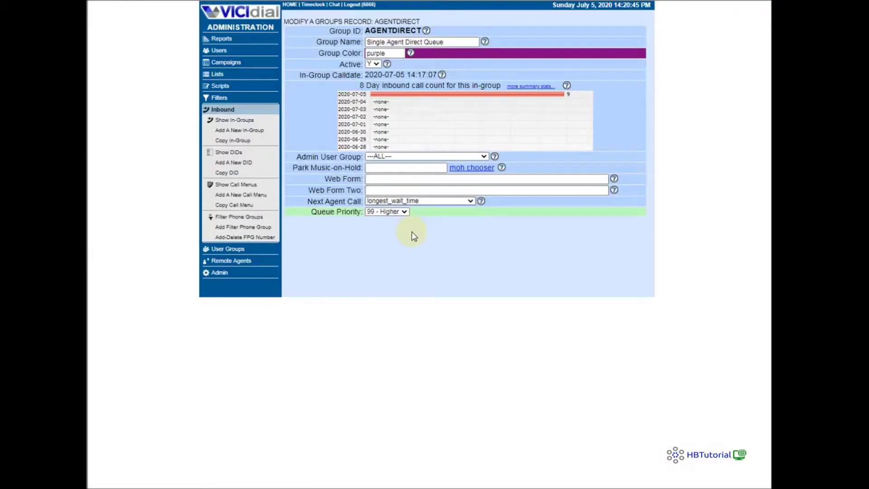
scroll(491, 273, "down", 20)
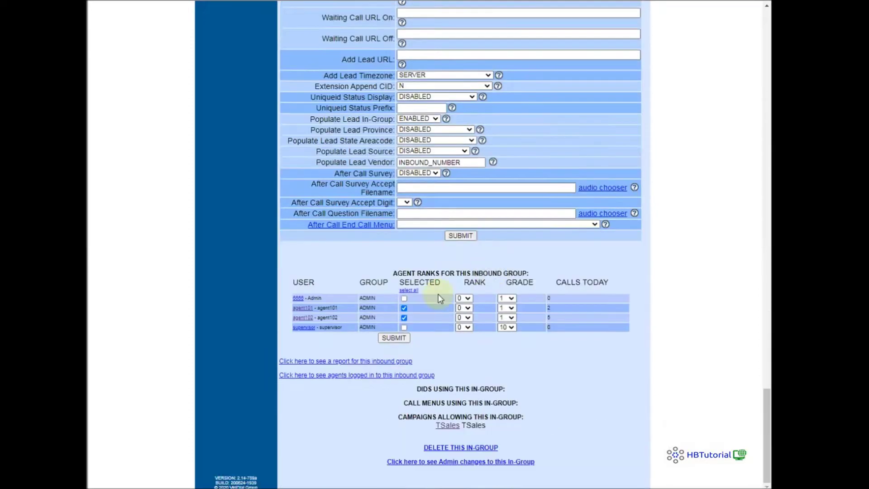
left_click(394, 338)
scroll(409, 238, "up", 20)
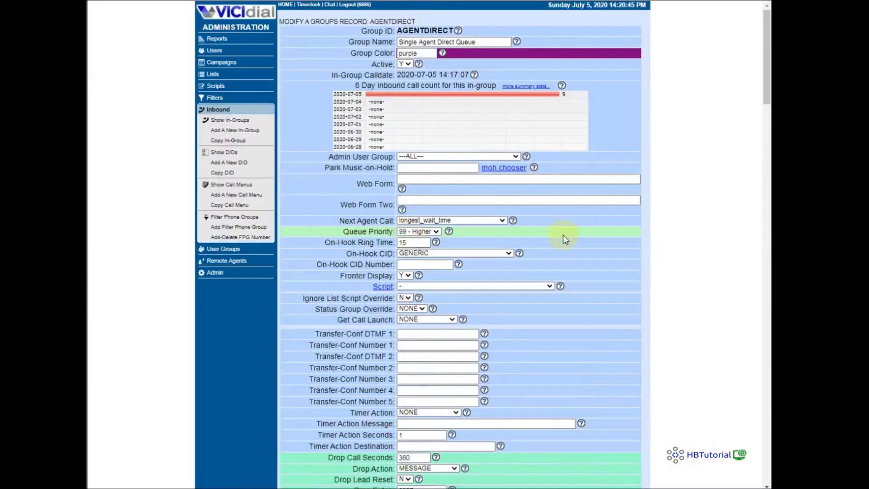
Open agent101's user record for modification and set Agent Choose Ingroups and Agent Choose Blended to 0.
left_click(218, 51)
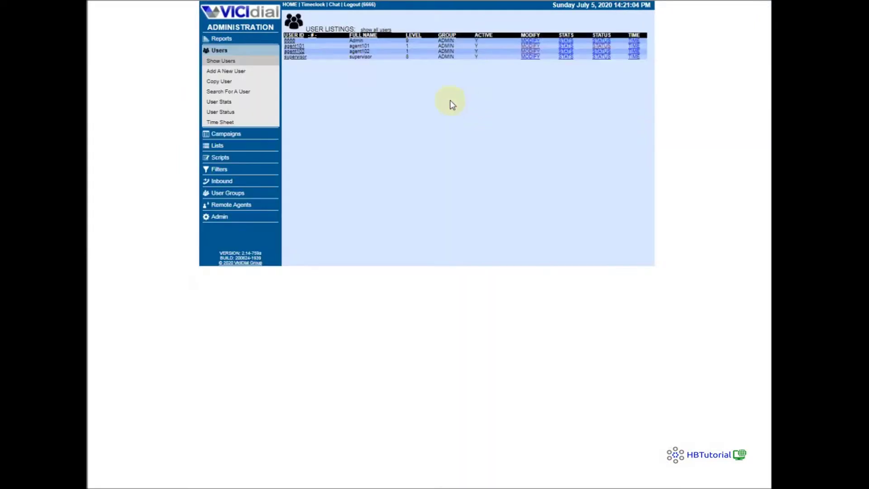
left_click(527, 46)
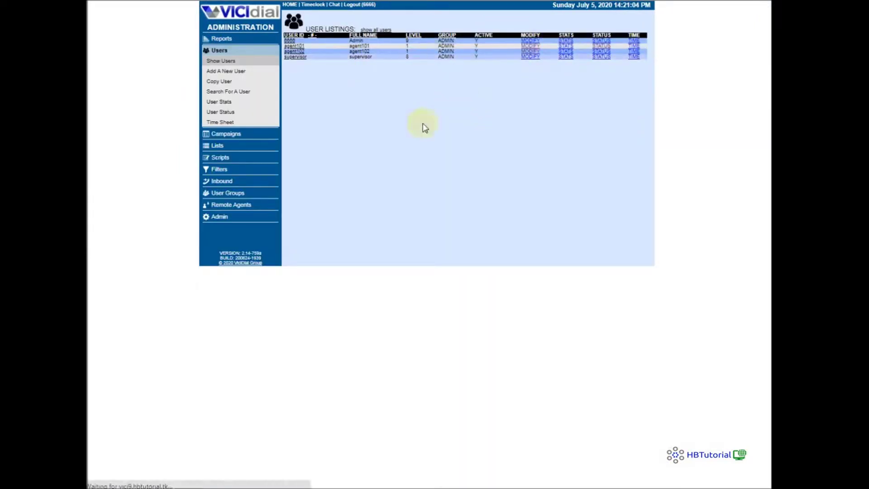
scroll(395, 107, "down", 4)
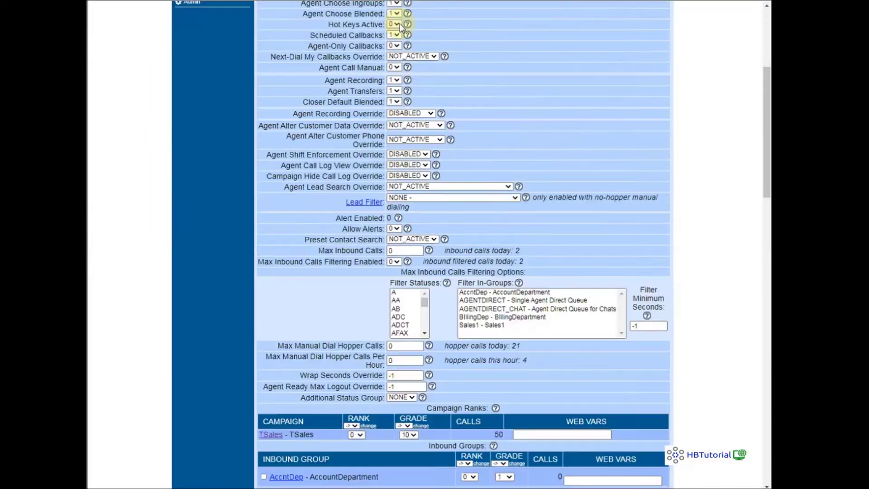
scroll(397, 67, "up", 1)
left_click_drag(300, 57, 380, 61)
left_click(394, 56)
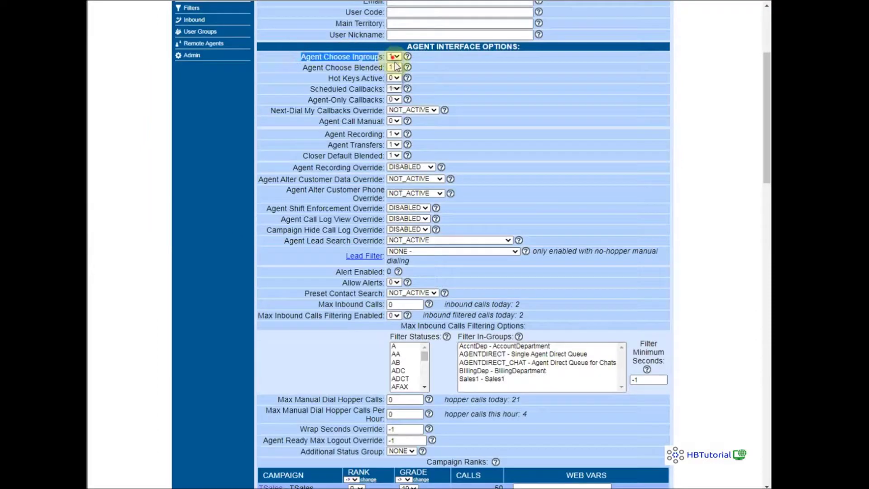
left_click(392, 64)
left_click_drag(317, 67, 398, 75)
left_click(394, 67)
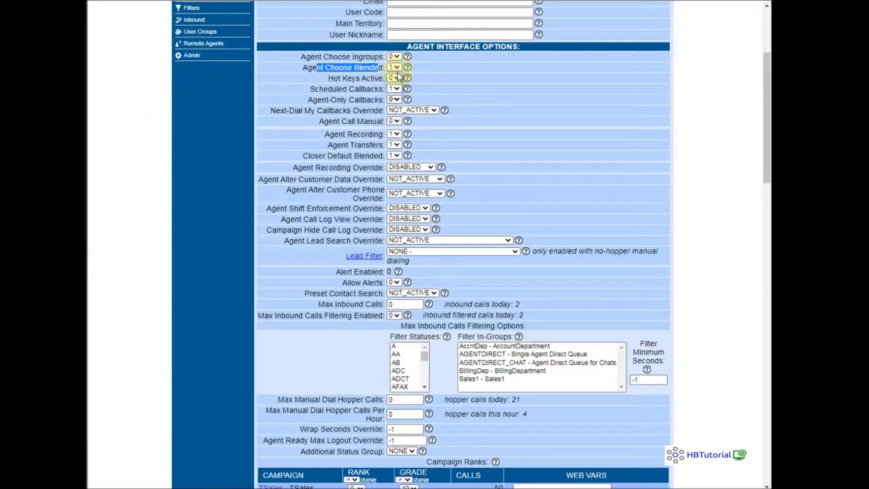
left_click(392, 75)
Set Closer Default Blended to 0 for agent101 and submit the user record.
left_click_drag(308, 156, 392, 163)
left_click(394, 155)
left_click(392, 163)
scroll(466, 229, "down", 20)
scroll(462, 272, "down", 4)
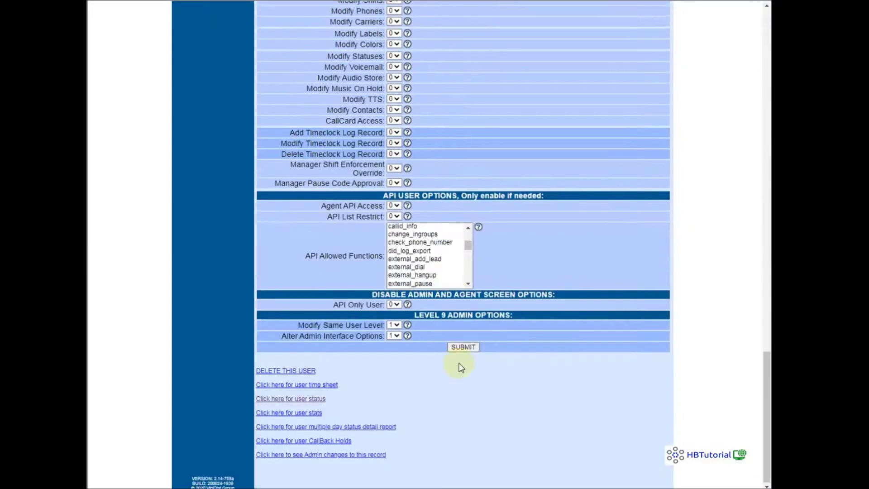
scroll(466, 390, "up", 1)
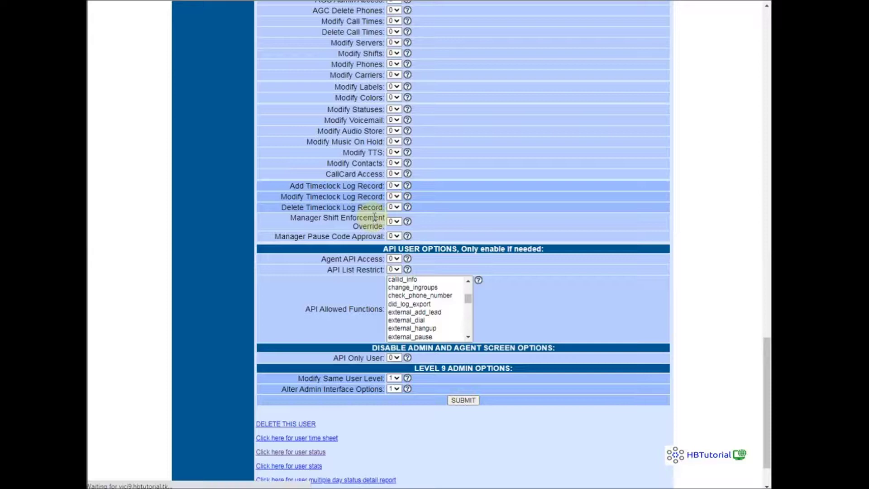
scroll(361, 219, "up", 3)
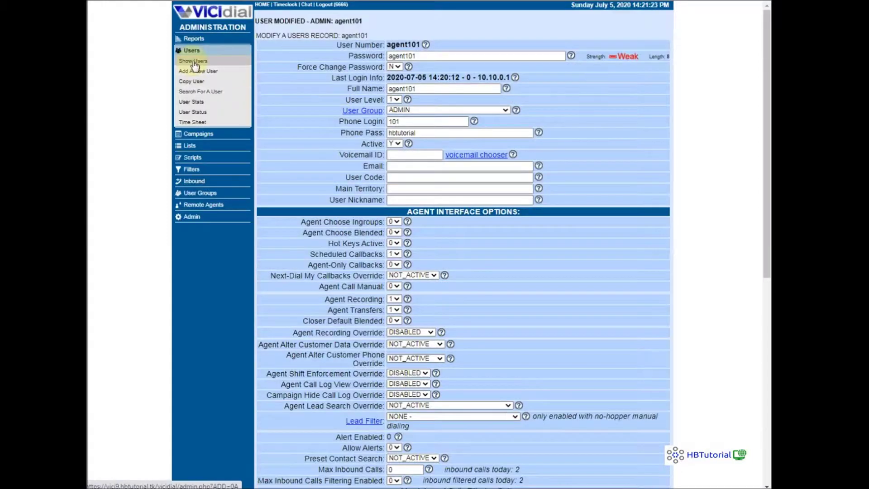
Open agent102's user record, set Agent Choose Ingroups and Agent Choose Blended to 0, and submit it.
left_click(192, 61)
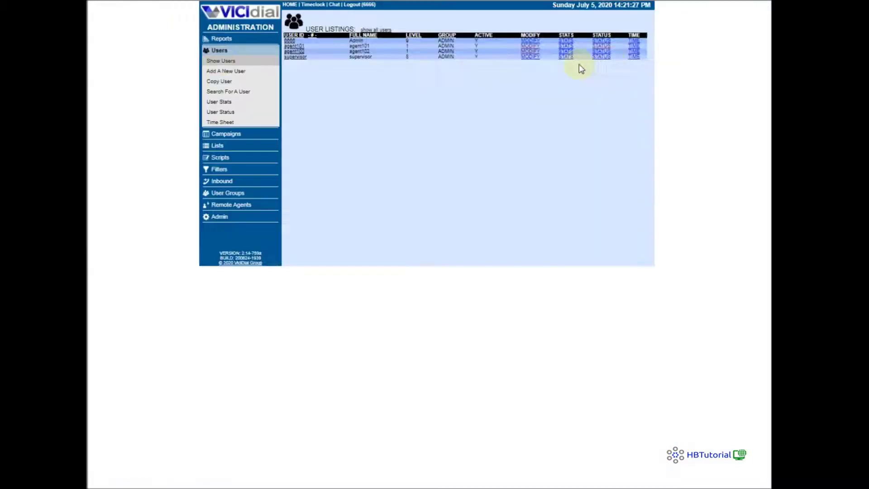
left_click(531, 55)
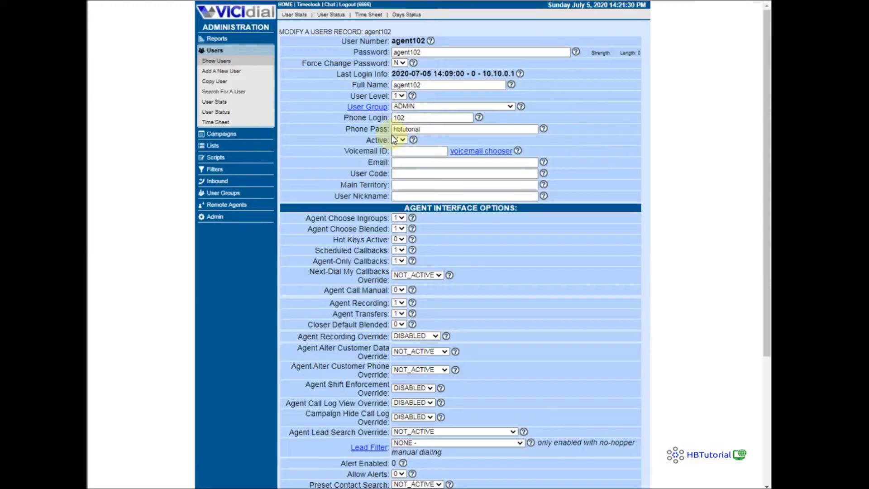
scroll(408, 28, "down", 5)
scroll(408, 28, "up", 1)
left_click(393, 57)
left_click(394, 67)
left_click(393, 77)
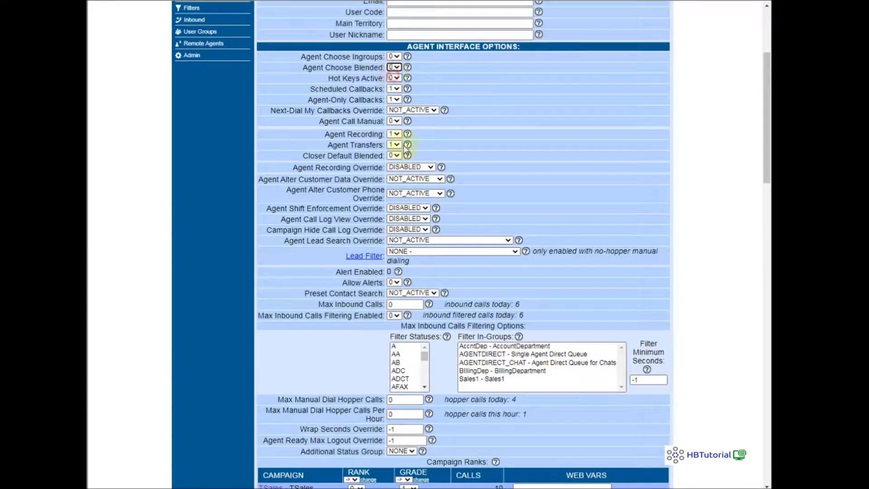
scroll(450, 157, "down", 20)
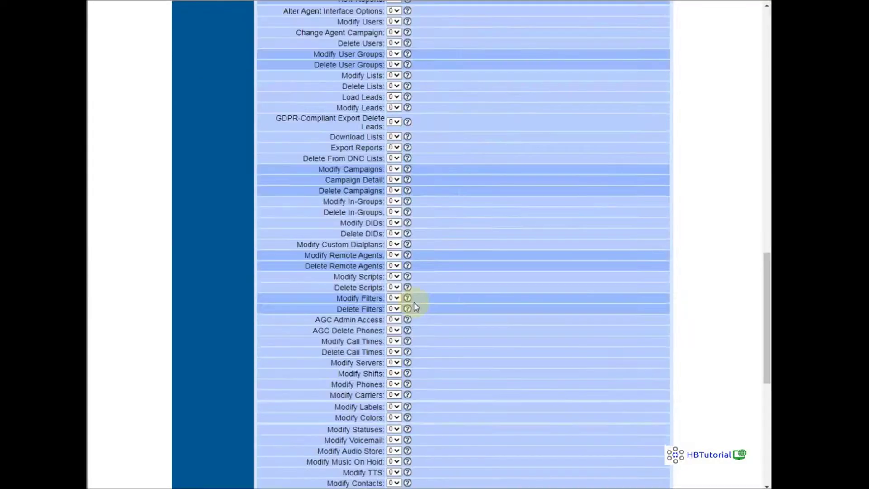
left_click(465, 399)
scroll(287, 178, "up", 8)
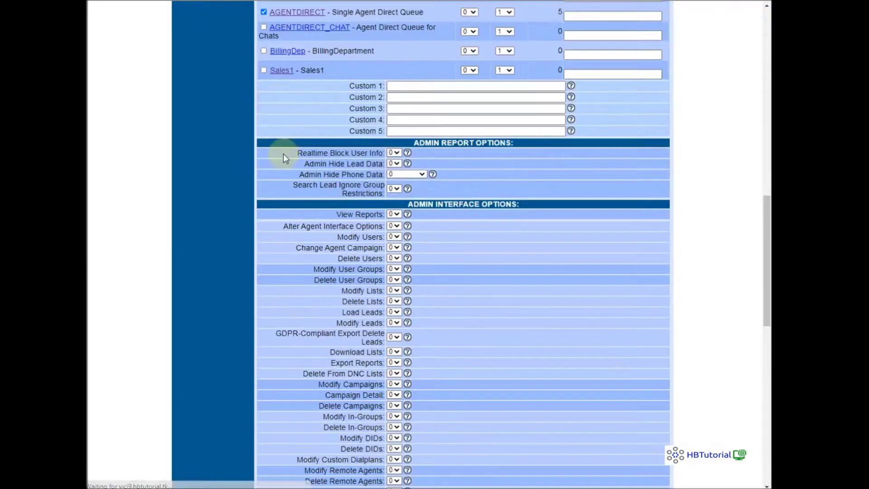
scroll(272, 91, "down", 10)
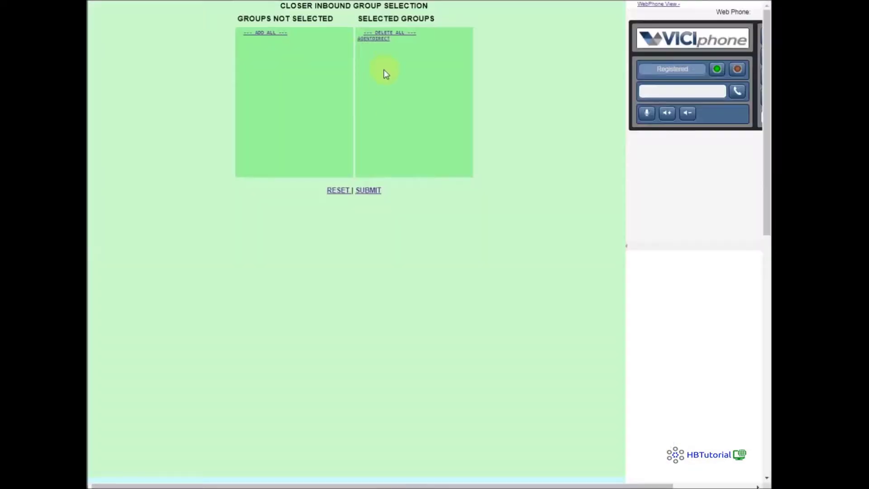
Reset and submit agent101's closer inbound group selection, and log agent101 out of the agent screen.
left_click(340, 191)
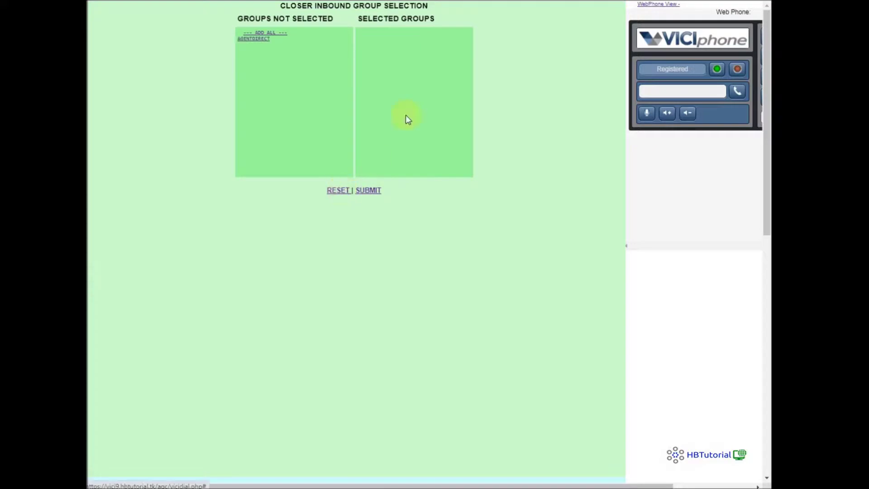
left_click(362, 190)
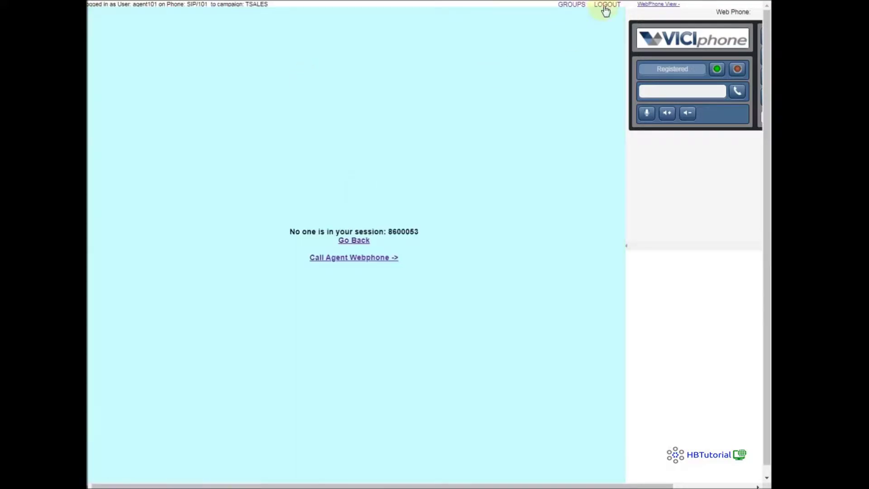
left_click(604, 6)
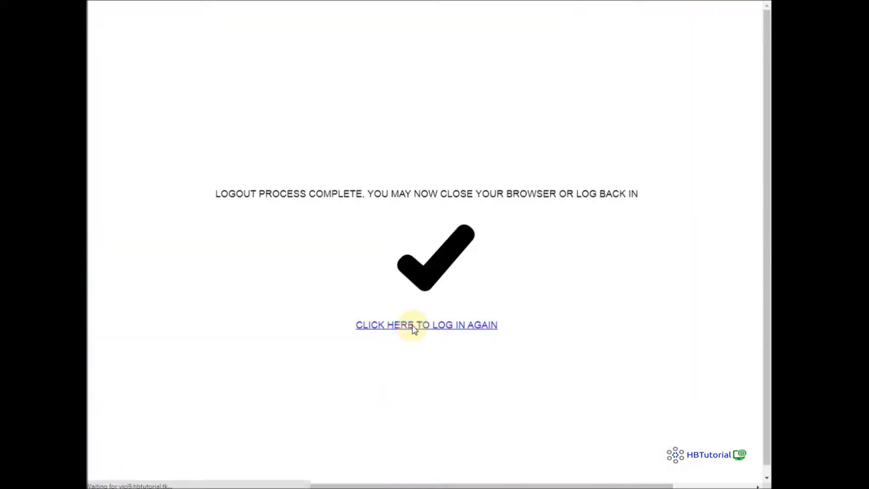
Log in again as agent101, dismiss the password-change warning and call the agent webphone.
left_click(413, 326)
left_click(385, 133)
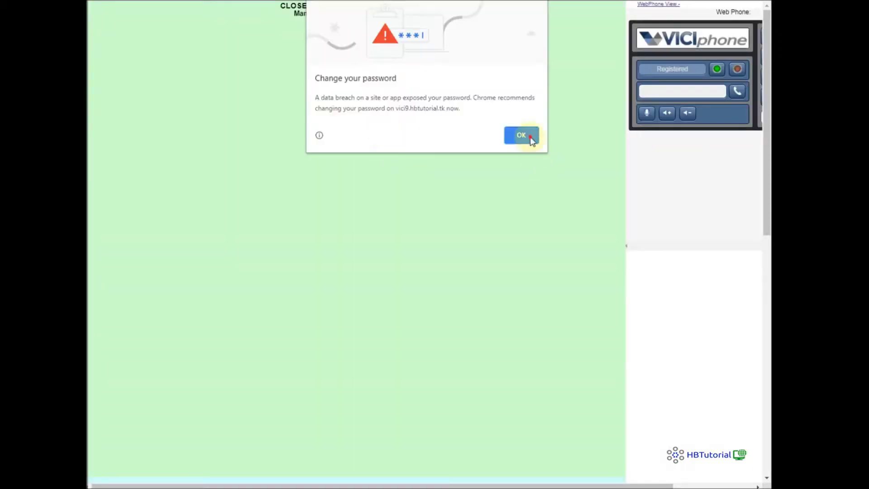
left_click(528, 135)
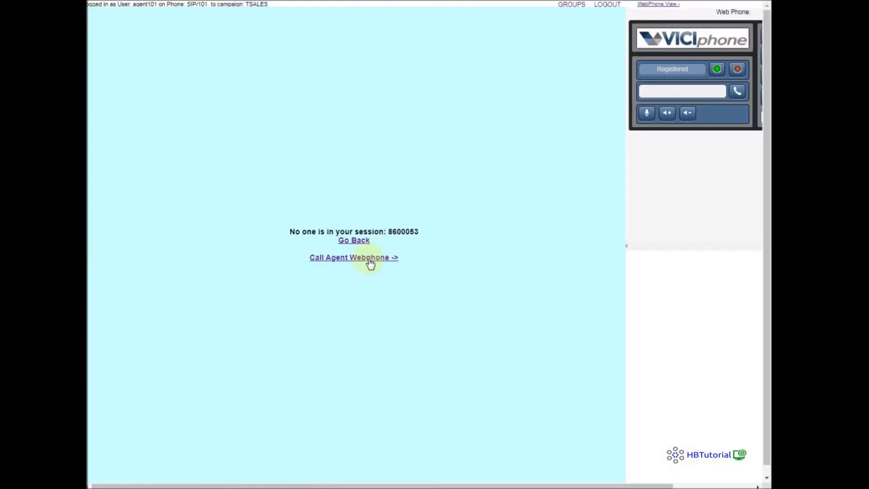
left_click(369, 260)
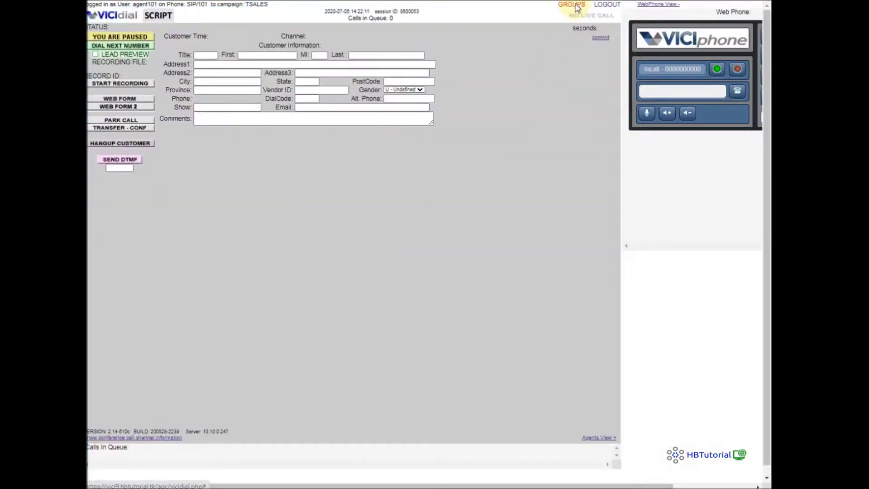
Open agent101's inbound groups, submit the manager-selected groups and dial the next number.
left_click(573, 5)
left_click(369, 29)
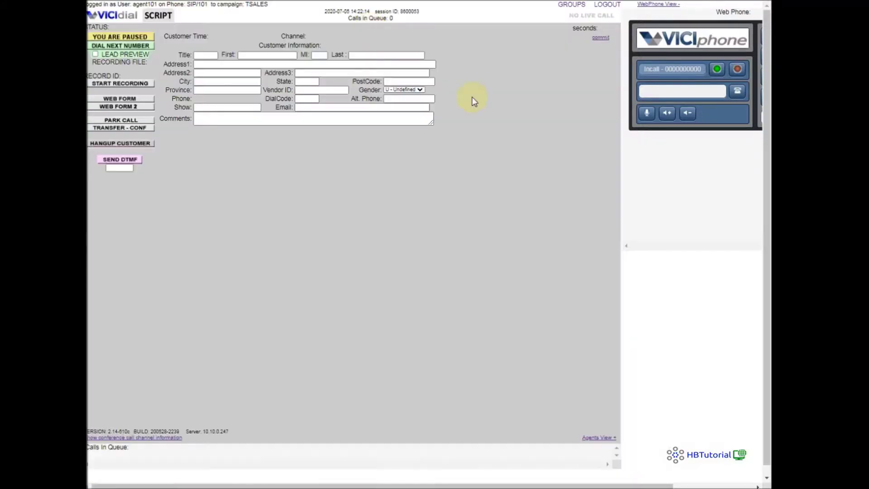
left_click(126, 45)
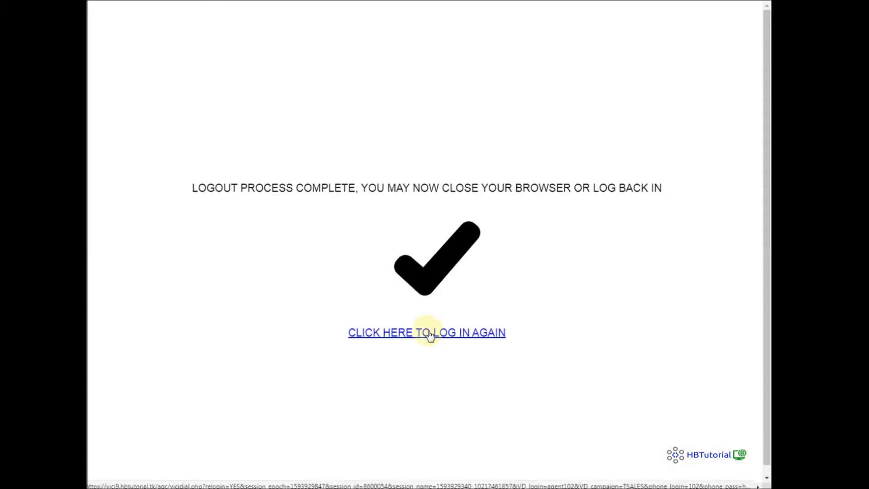
Log in again as agent102 on the TSales campaign and submit the manager-selected inbound groups.
left_click(415, 333)
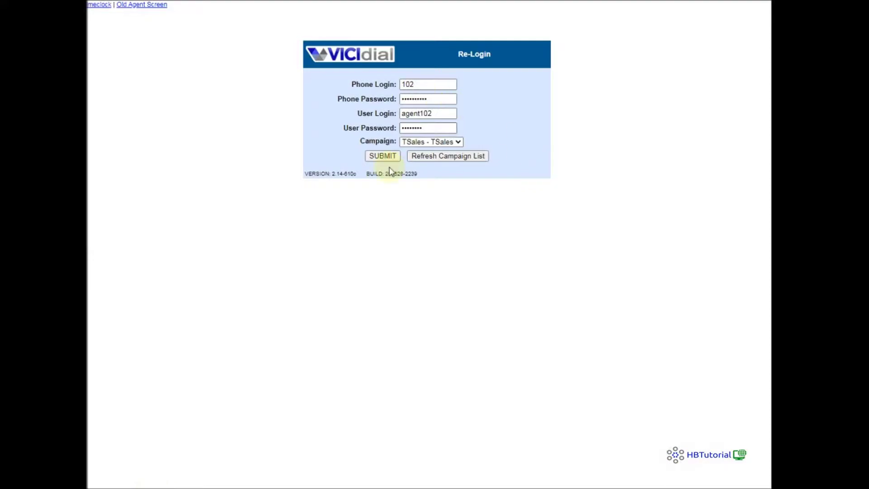
left_click(382, 156)
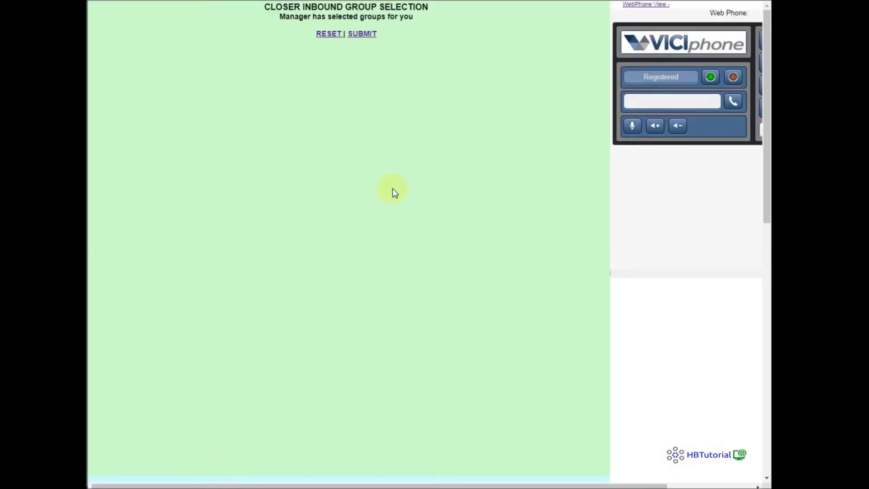
left_click(362, 34)
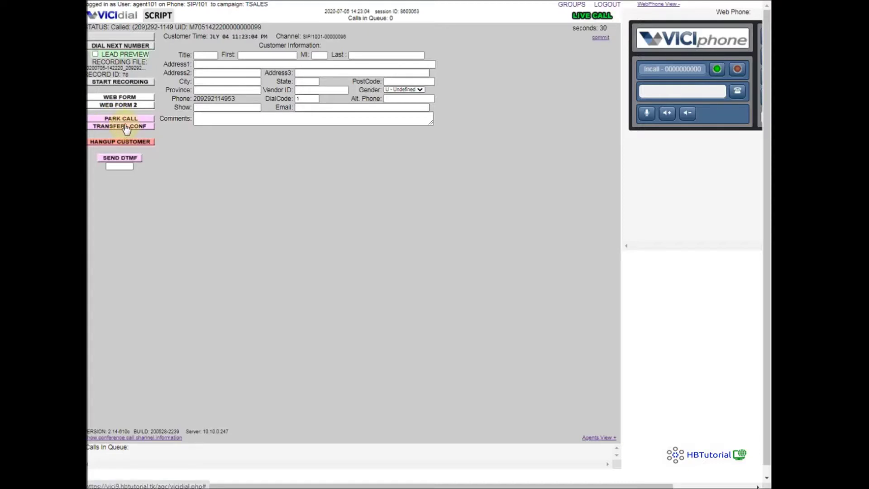
From agent101's live call, start a consultative transfer through AGENTDIRECT to agent102, dialing with the customer on the line.
left_click(127, 127)
scroll(338, 332, "down", 1)
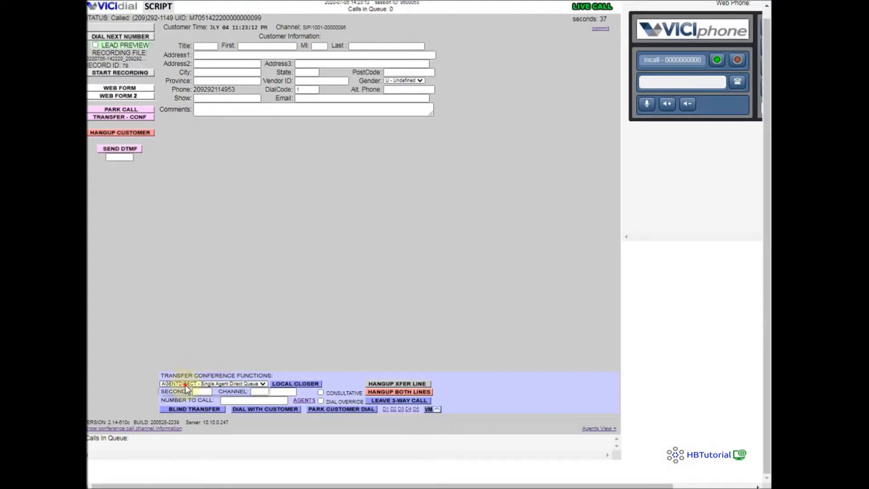
left_click(304, 400)
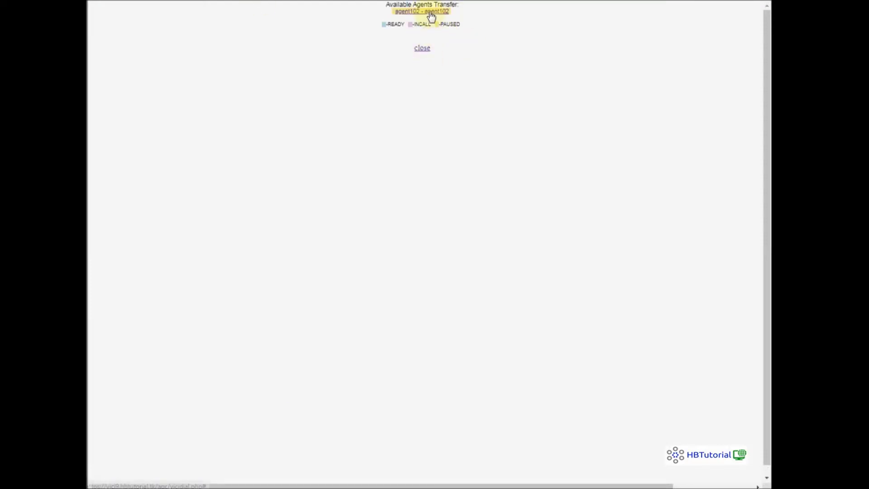
left_click(431, 13)
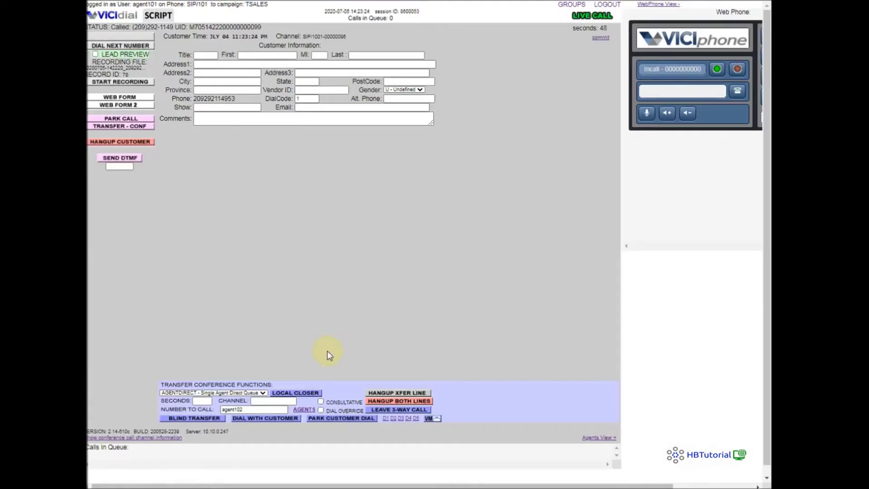
left_click(321, 402)
left_click(259, 420)
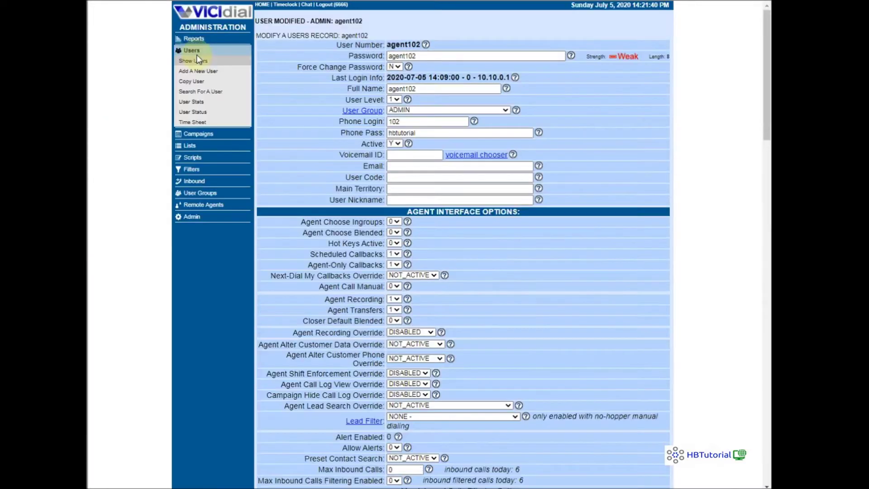
Leave the three-way call as agent101 and disposition it as XFER - Call Transferred.
left_click(195, 39)
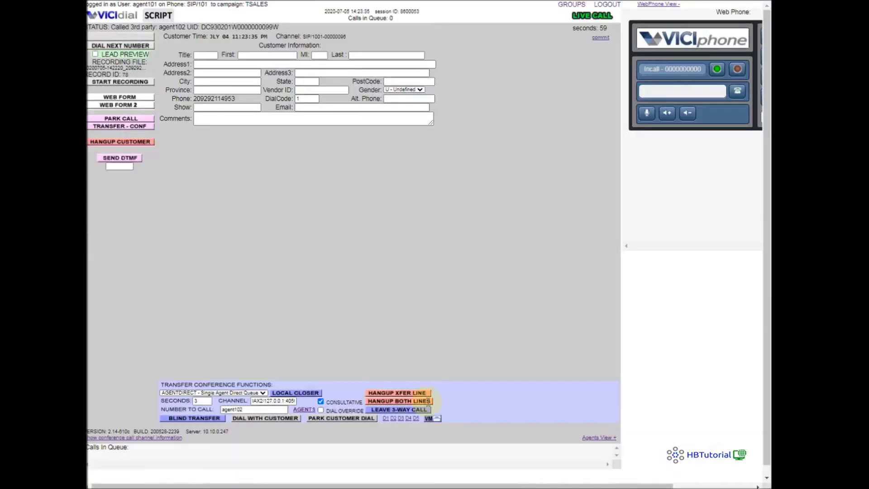
left_click(396, 410)
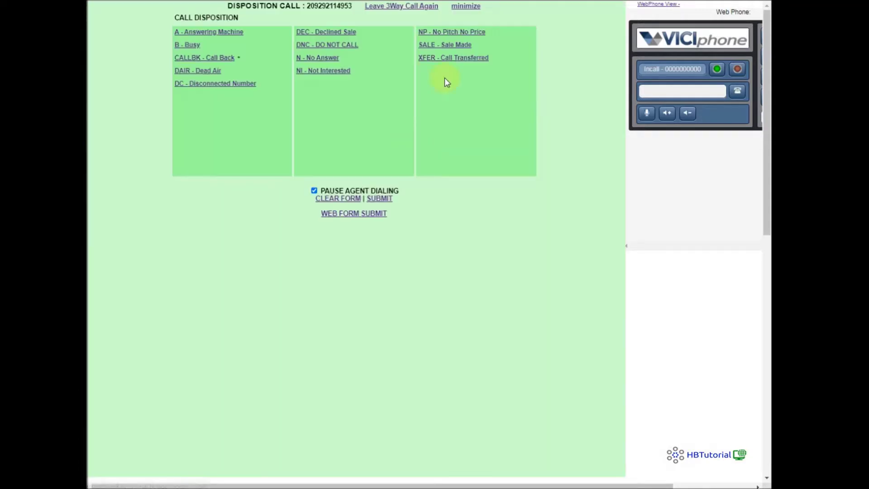
left_click(446, 59)
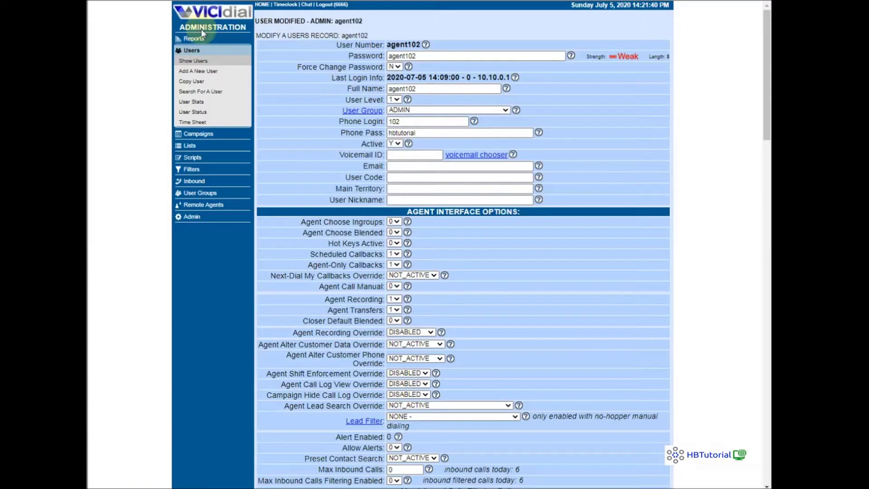
Open the Real-Time Main Report from the administration reports and check the calls in queue on agent102's screen.
left_click(202, 30)
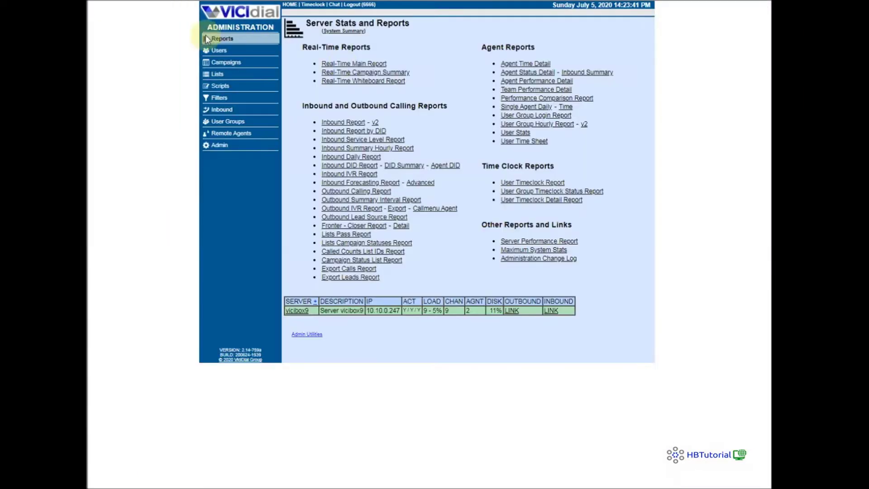
left_click(344, 65)
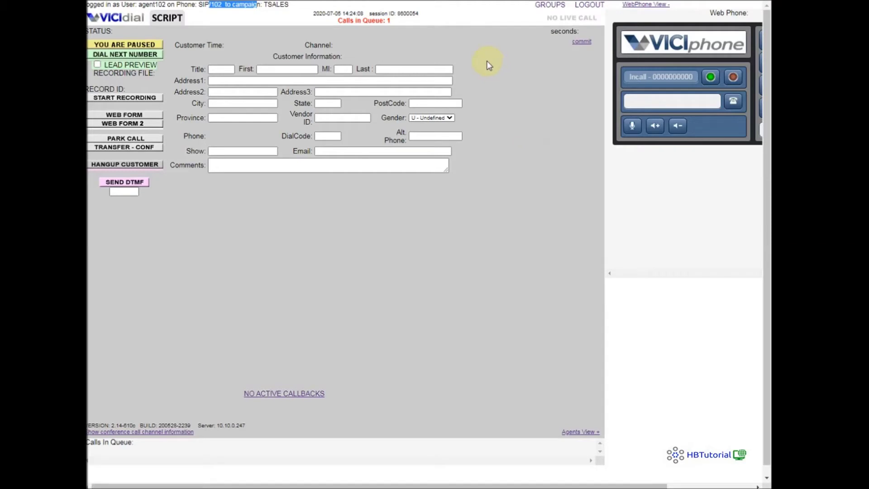
triple_click(389, 21)
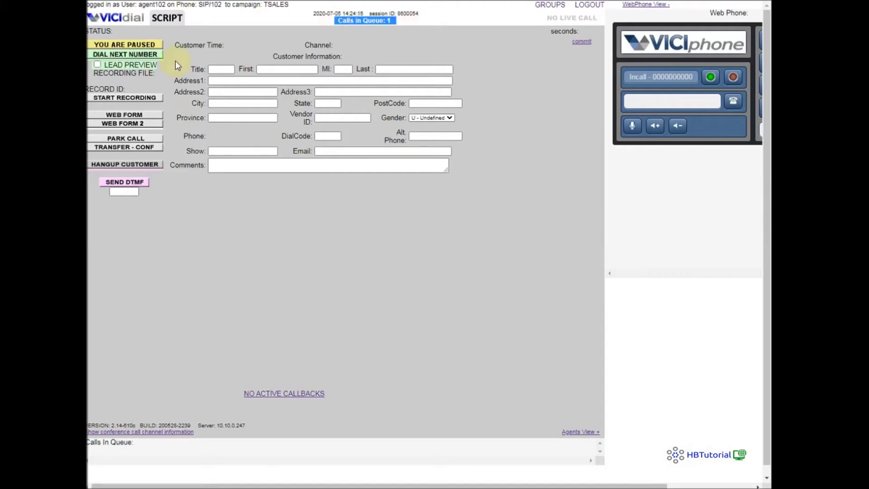
Unpause agent102 to take the queued call, and end it with the disposition XFER - Call Transferred.
left_click(143, 45)
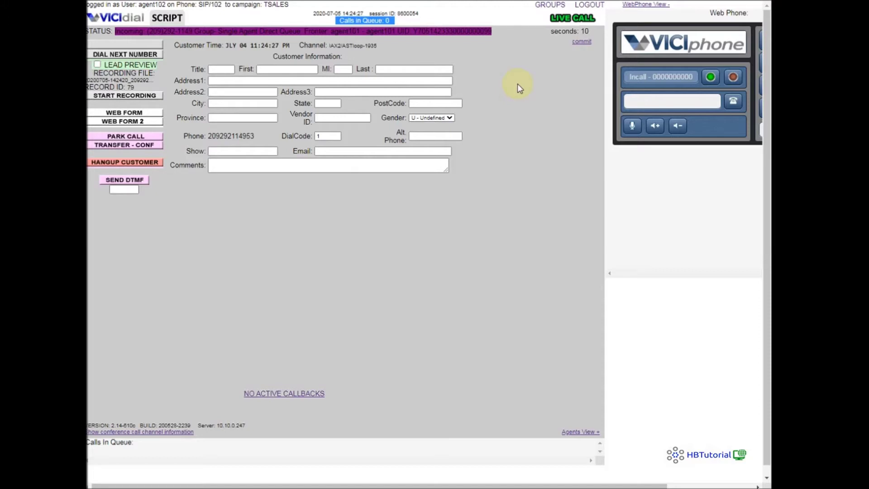
left_click(149, 168)
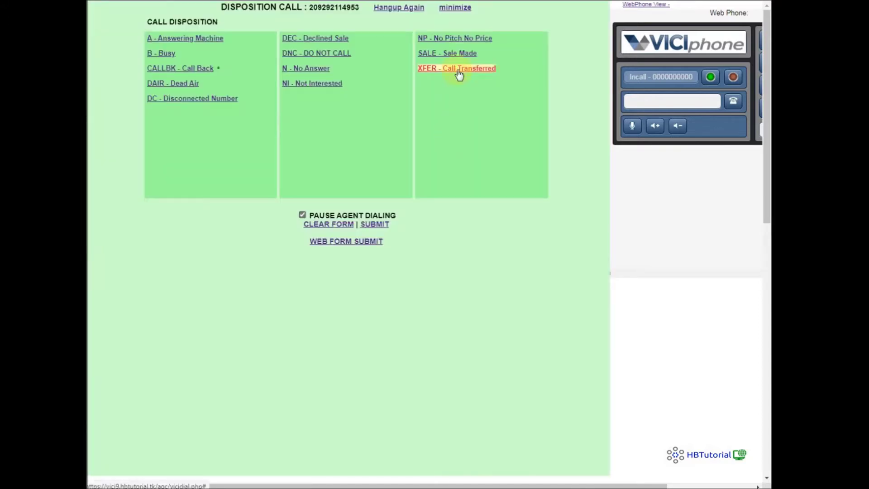
left_click(458, 70)
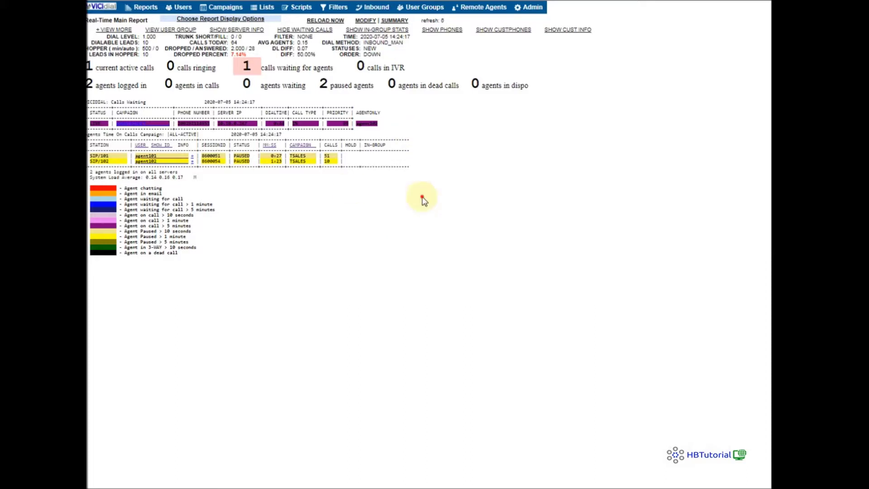
Reload the Real-Time Main Report to check the current call and agent status.
left_click(326, 21)
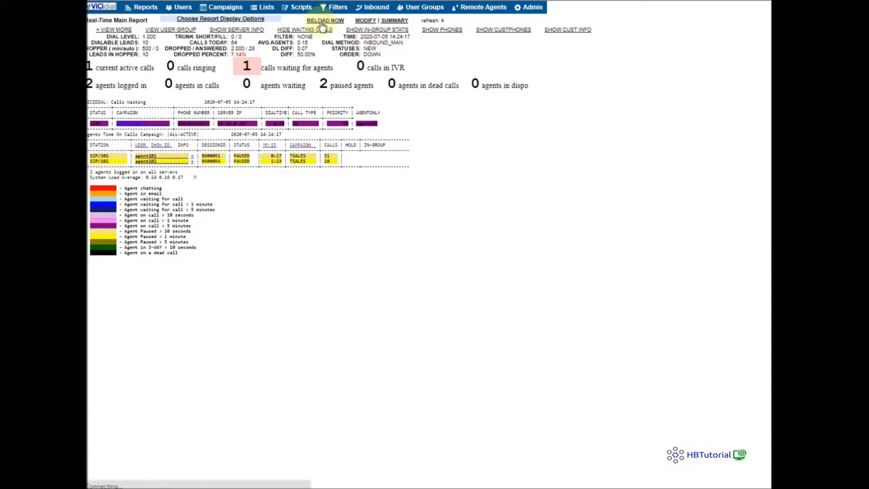